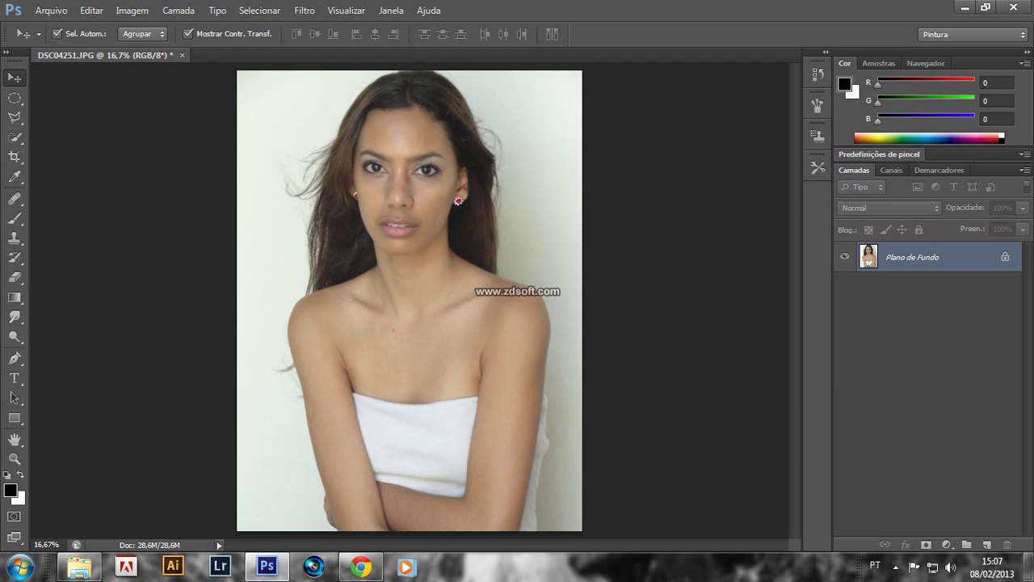
- Duplicate the background layer and set the copy's blend mode to Luz Indireta
key("ctrl+j")
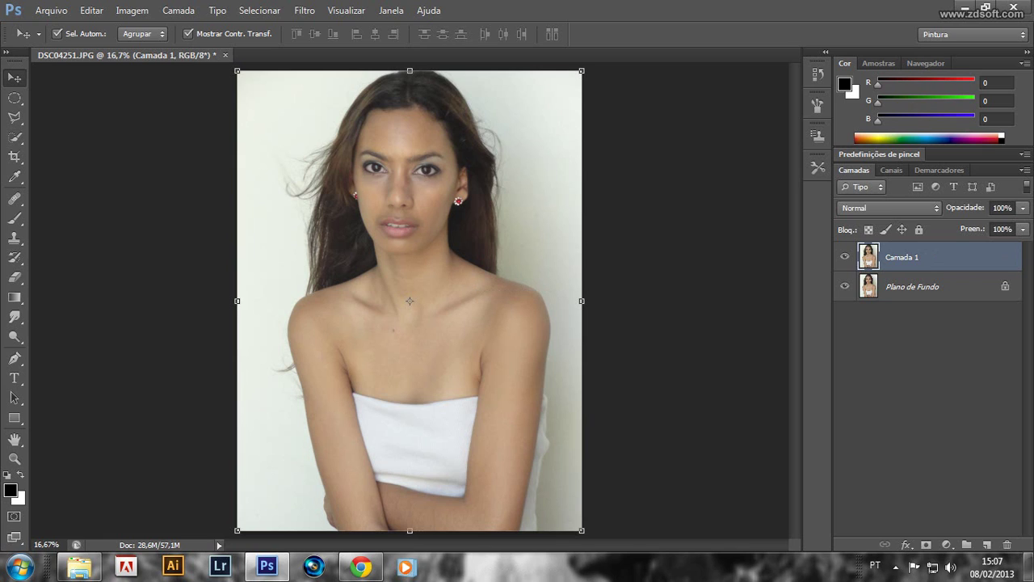
left_click(888, 207)
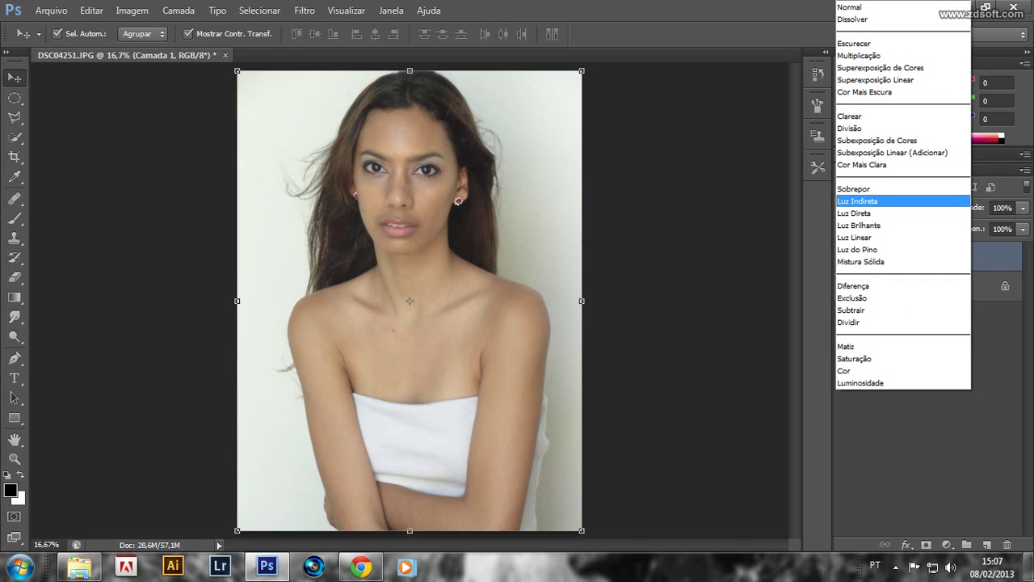
key("Return")
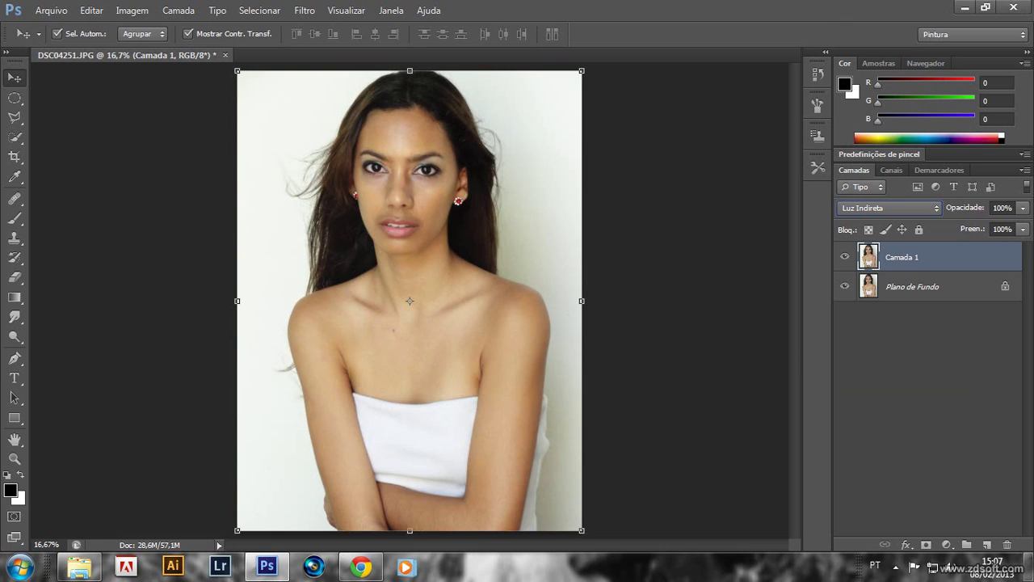
- Set the duplicate layer's opacity to 80% and merge it down into the background
left_click(1023, 207)
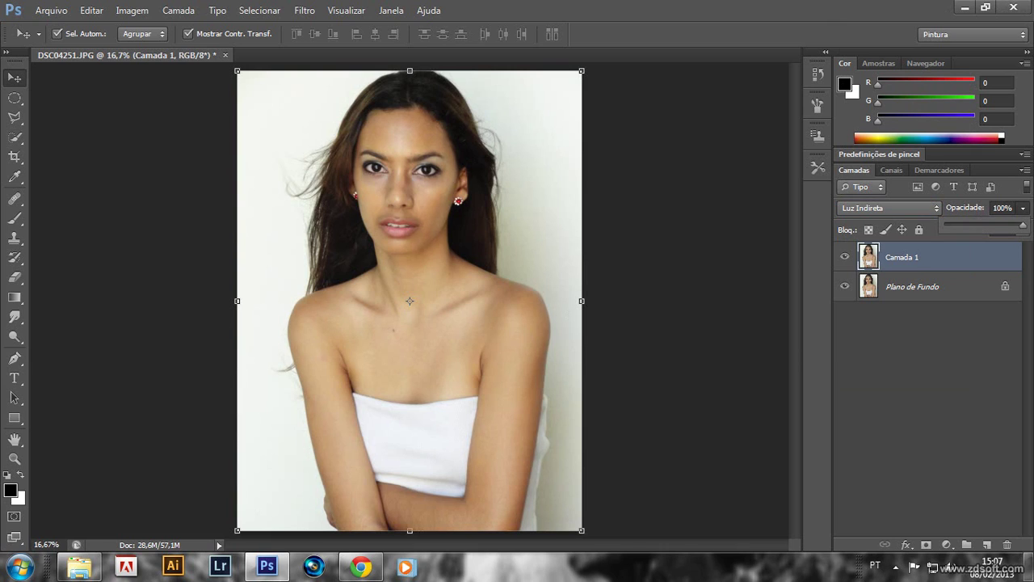
left_click_drag(1023, 226, 1008, 225)
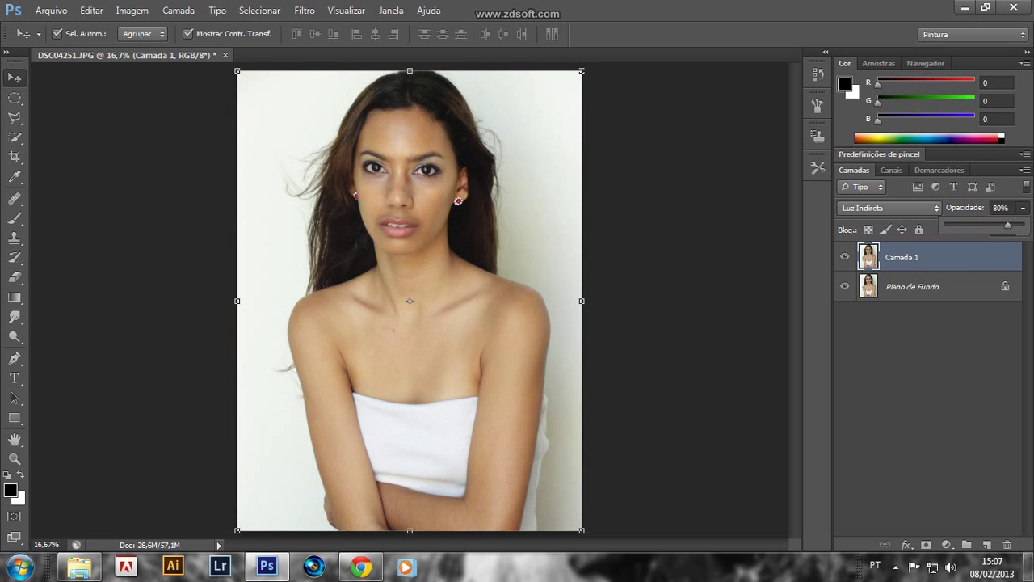
key("Return")
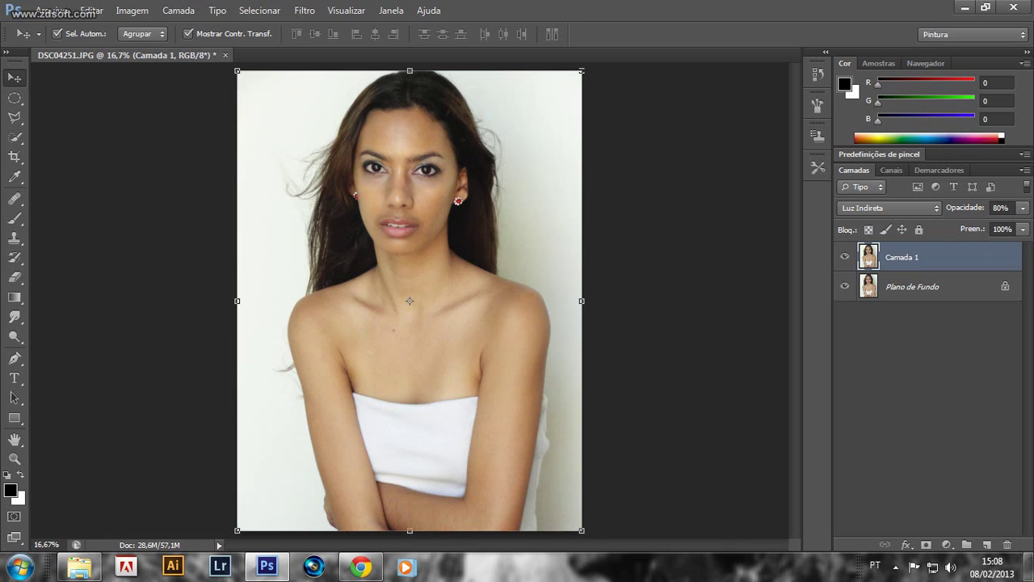
key("ctrl+e")
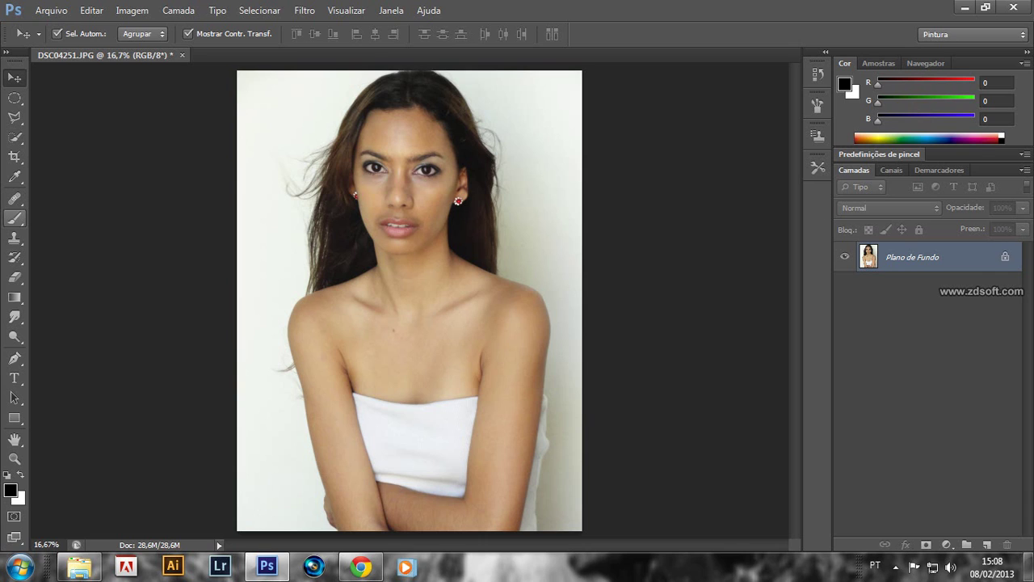
- Activate the Brush tool and set its opacity to 20%
left_click(15, 218)
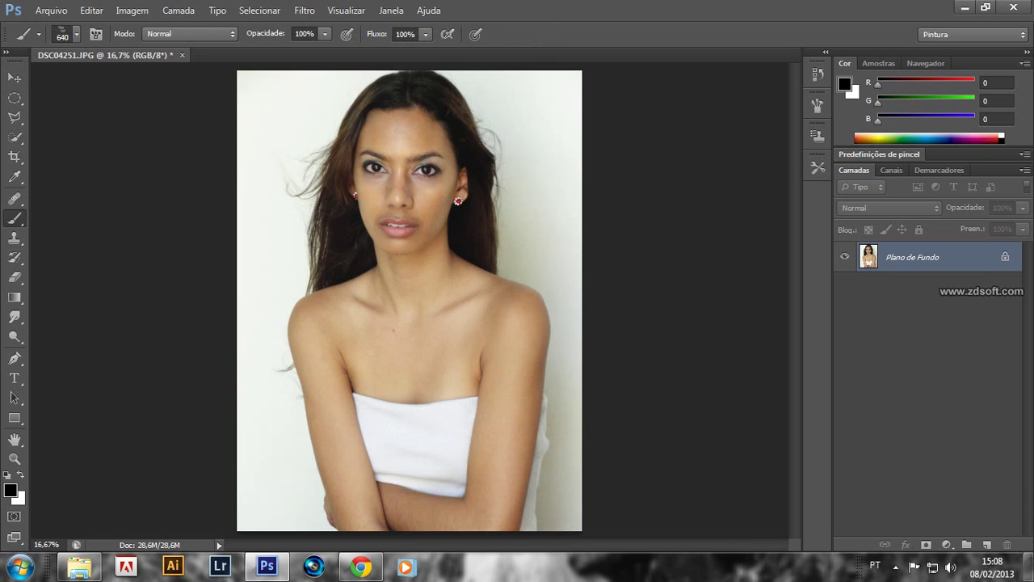
left_click(324, 34)
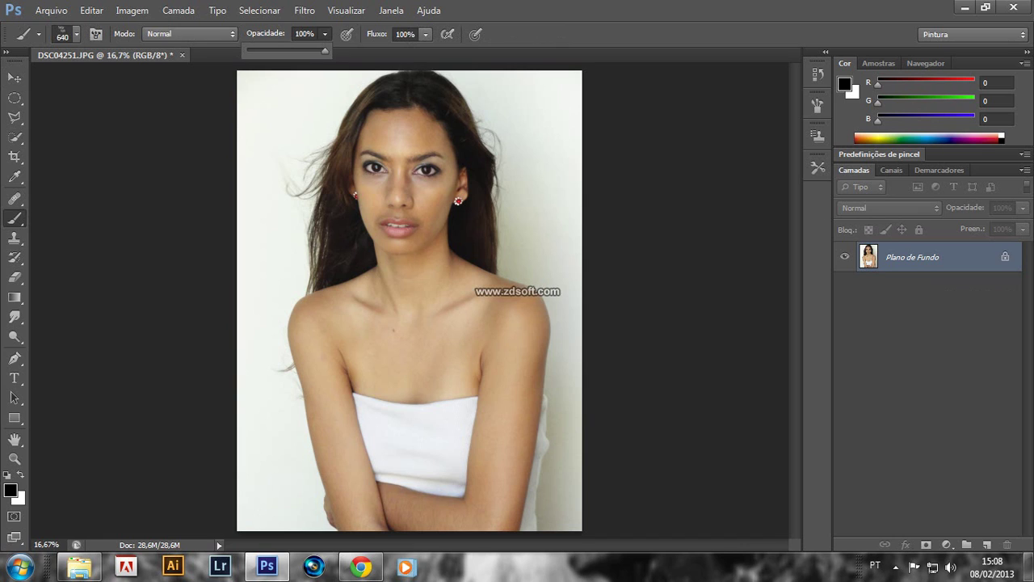
left_click_drag(325, 50, 263, 51)
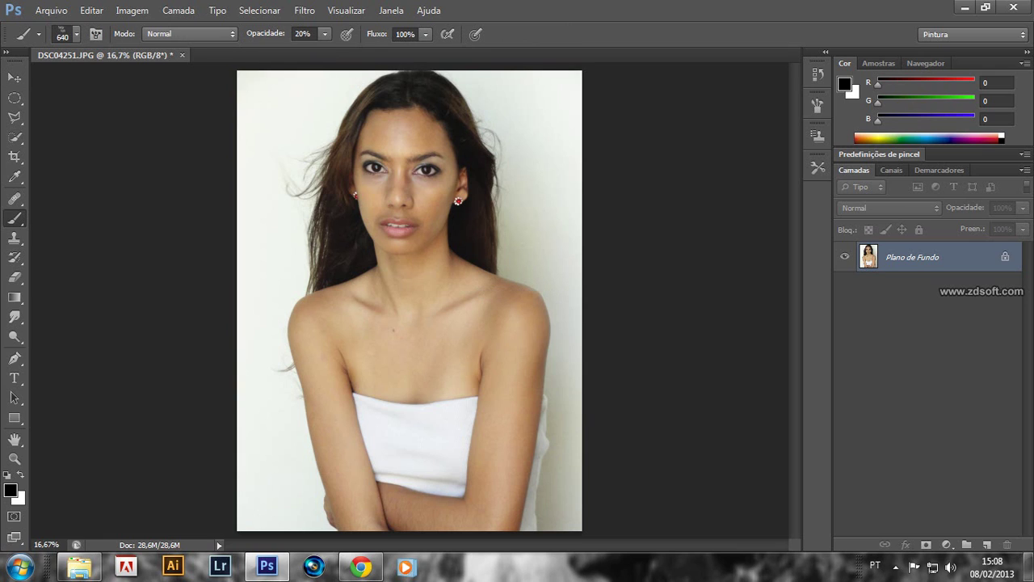
- Create a new empty layer named "olheiras" above the background
key("ctrl+shift+n")
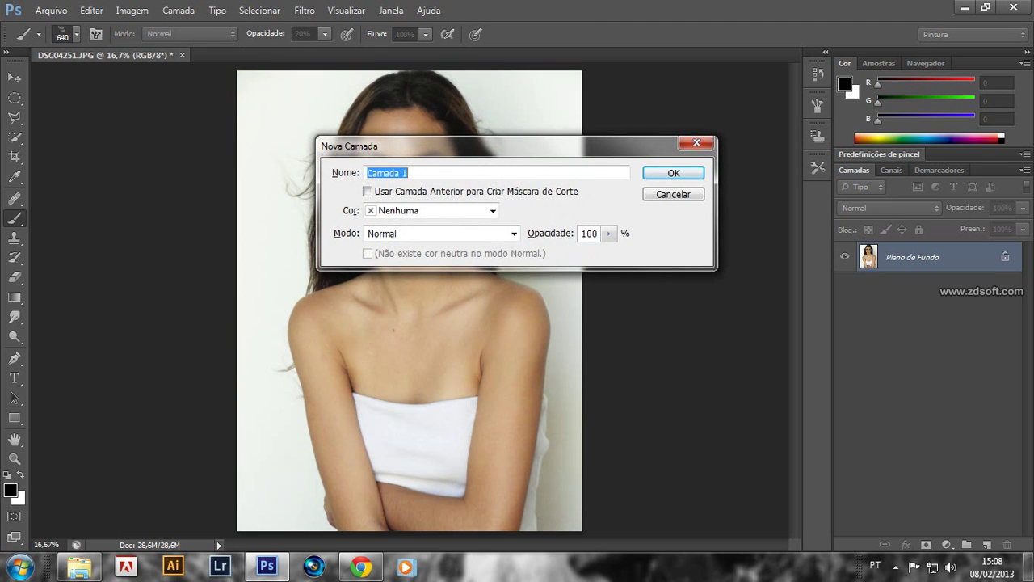
type("ol")
type("a")
key("BackSpace")
key("BackSpace")
type("heiras")
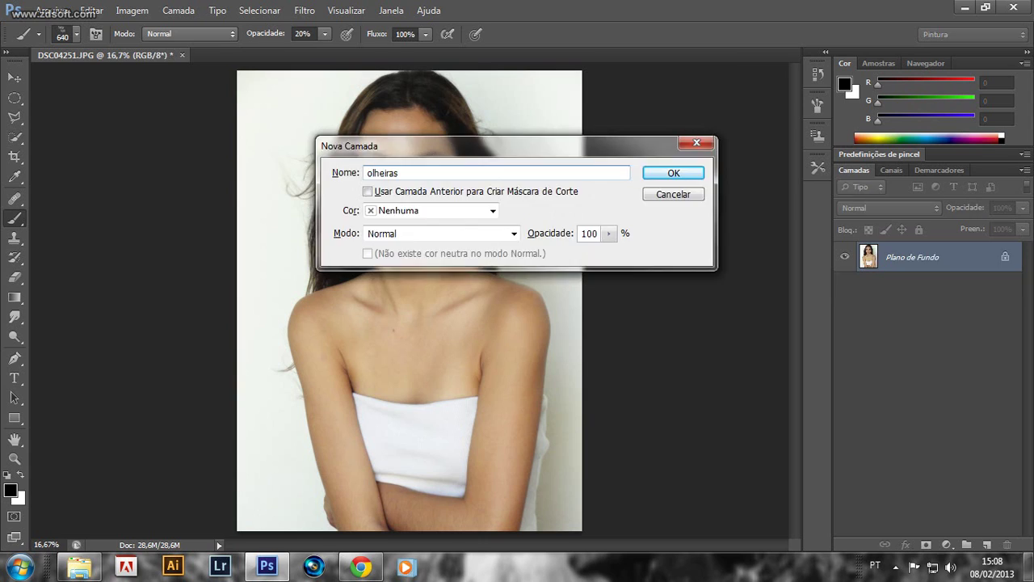
key("Return")
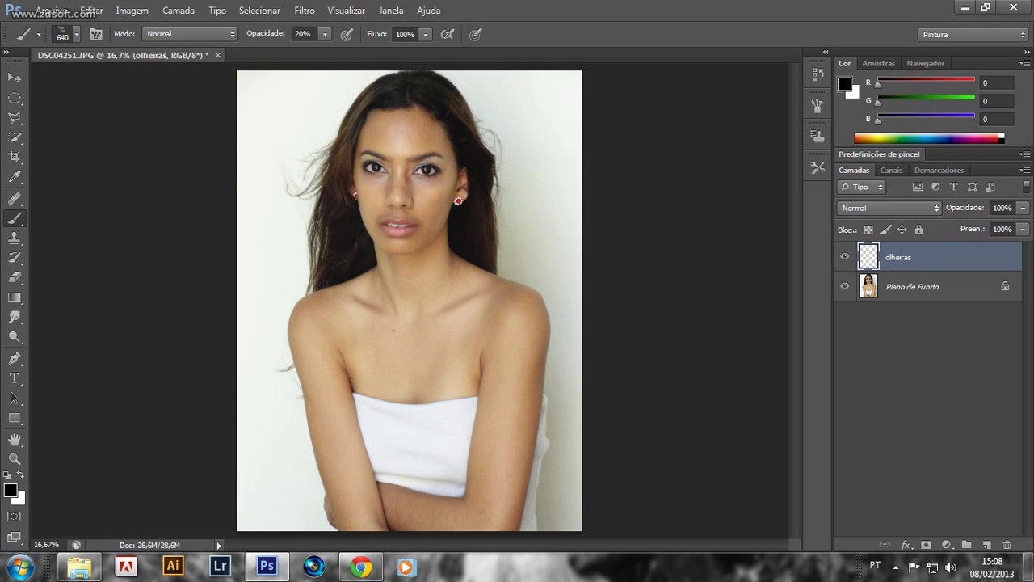
- Choose the soft round brush with 0% hardness and set its size to 85 px for retouching the face
key("ctrl+plus")
key("ctrl+plus")
key("ctrl+plus")
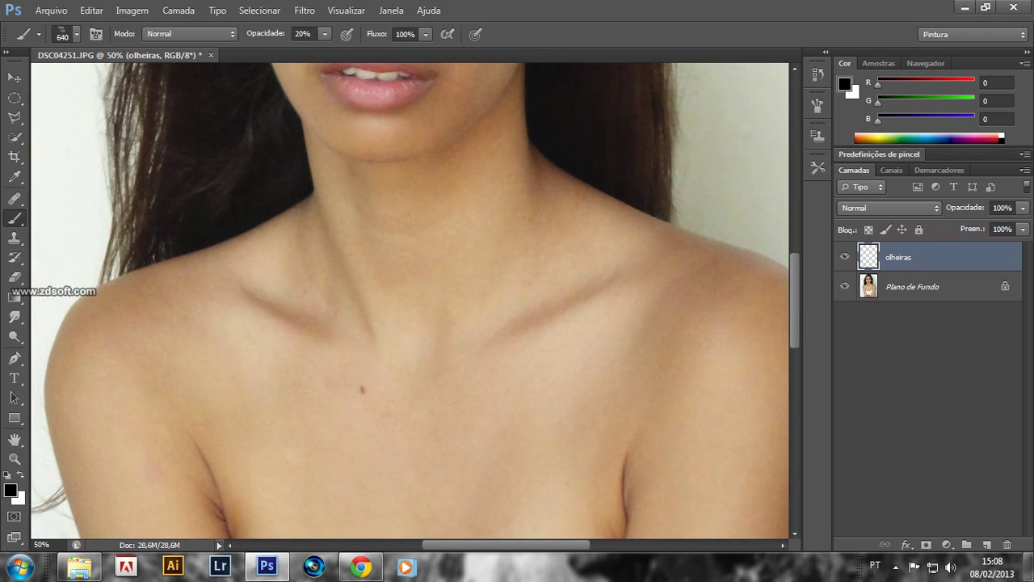
key("ctrl+minus")
key("ctrl+minus")
key("ctrl+minus")
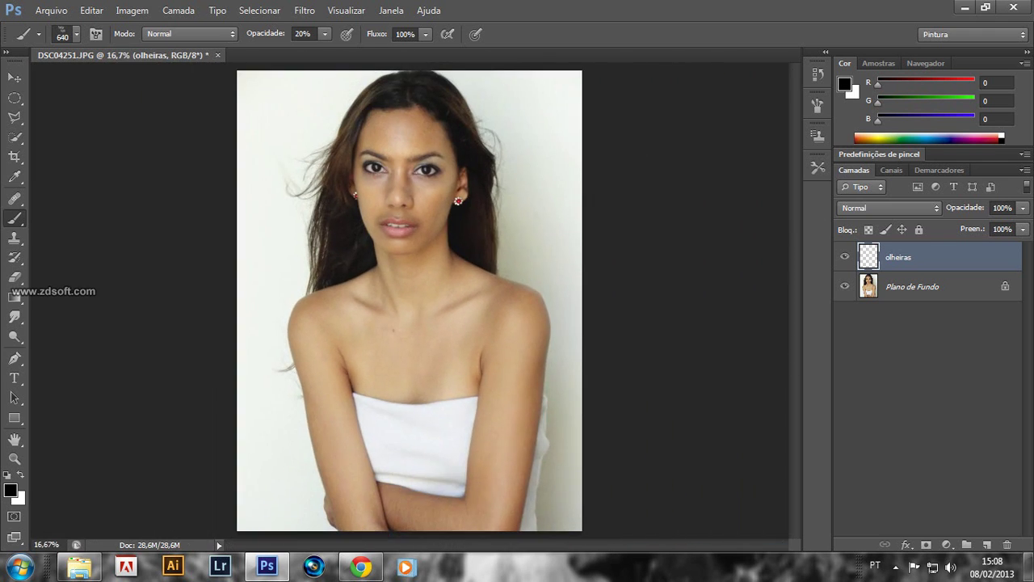
key("ctrl+plus")
key("ctrl+plus")
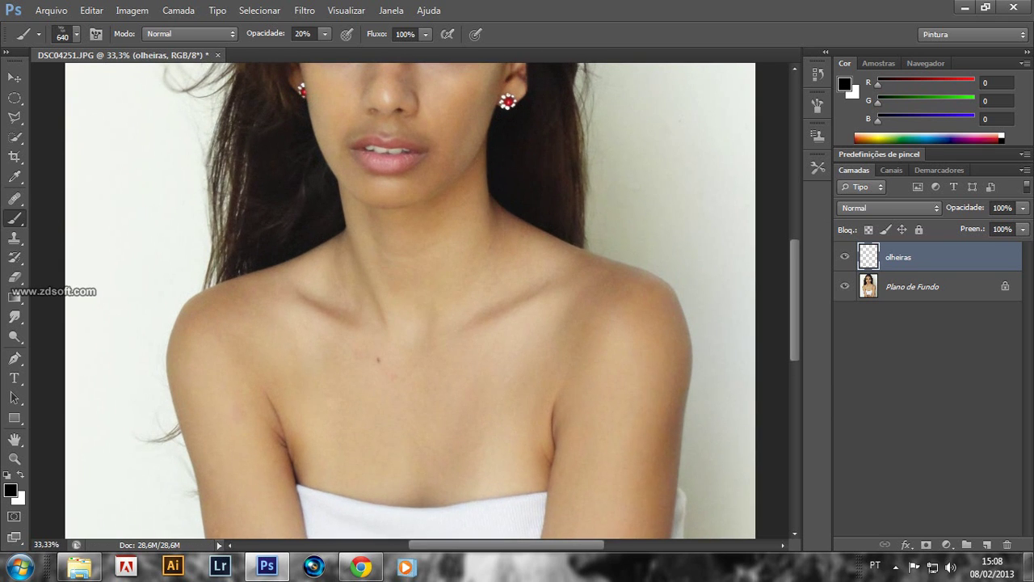
scroll(409, 300, "up", 5)
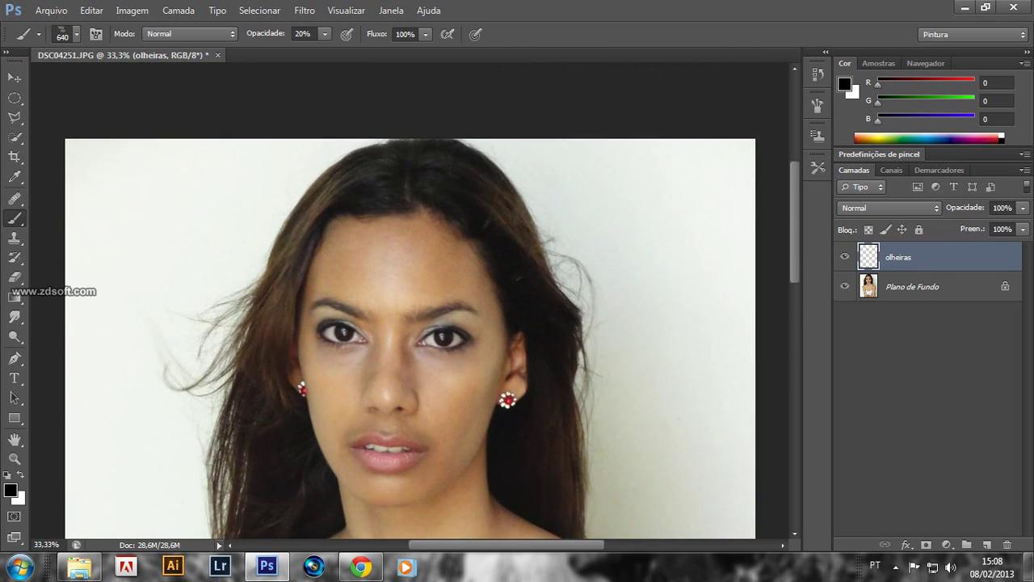
key("ctrl+plus")
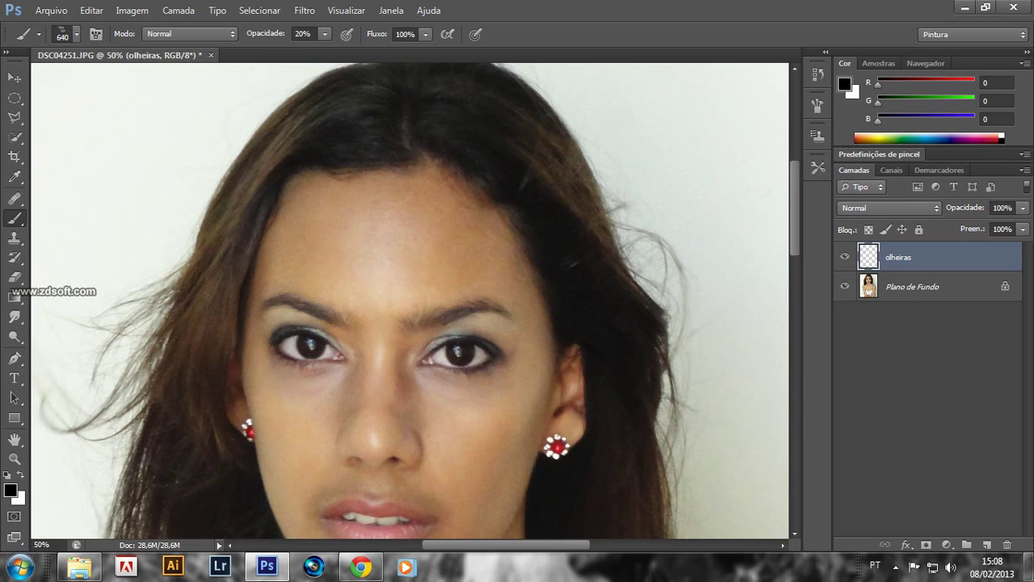
scroll(410, 300, "down", 4)
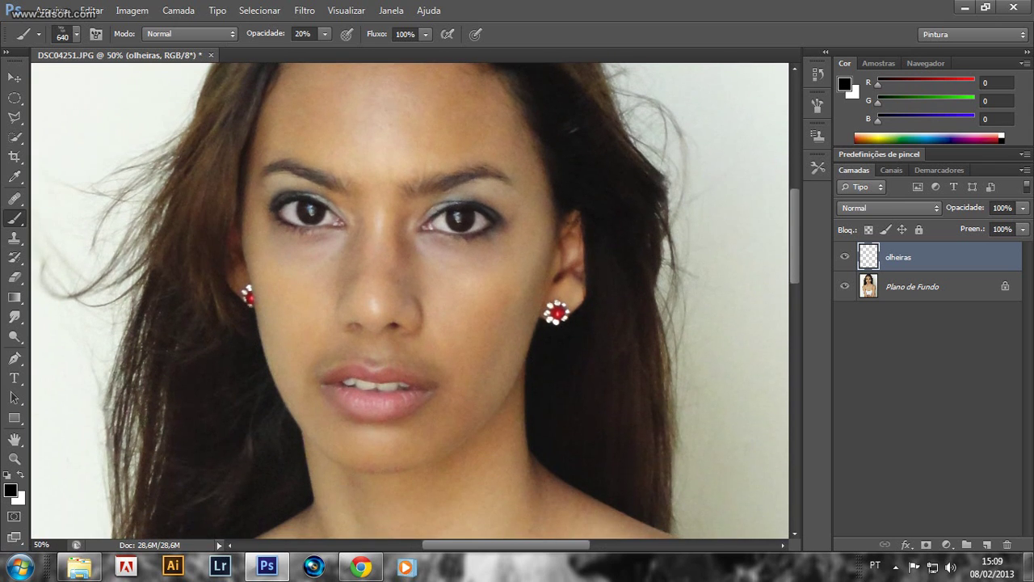
right_click(330, 275)
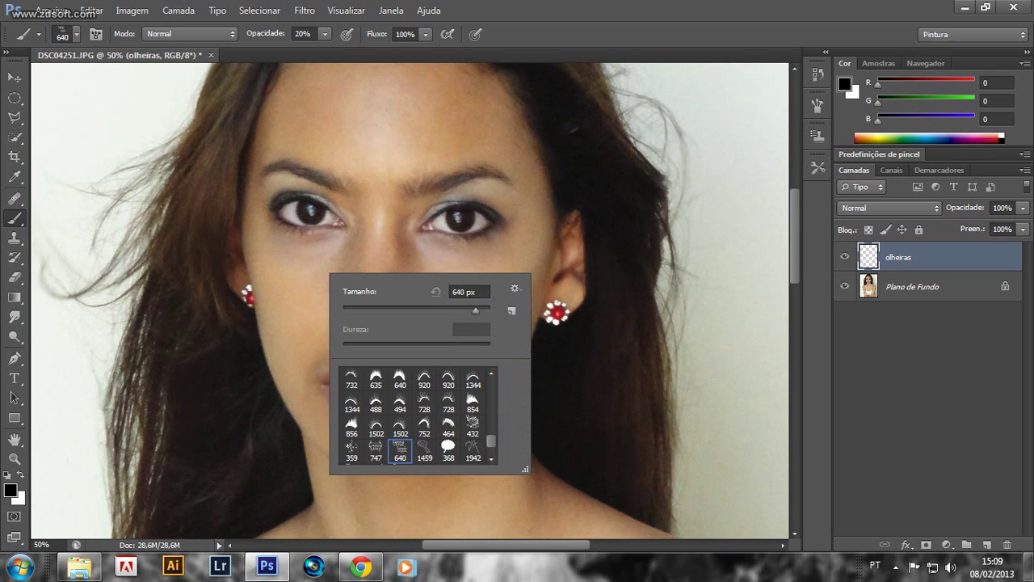
scroll(417, 415, "up", 10)
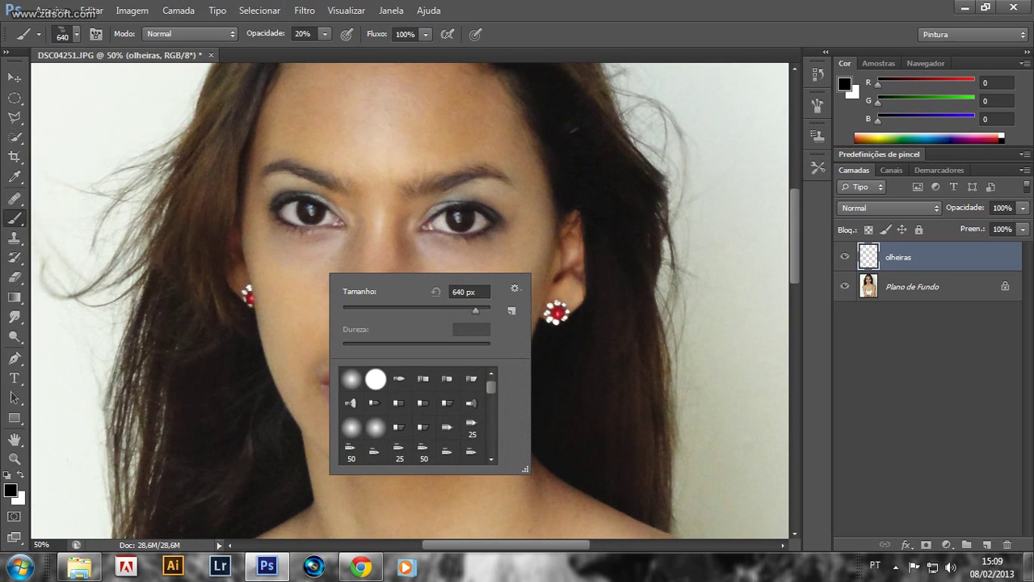
left_click(351, 379)
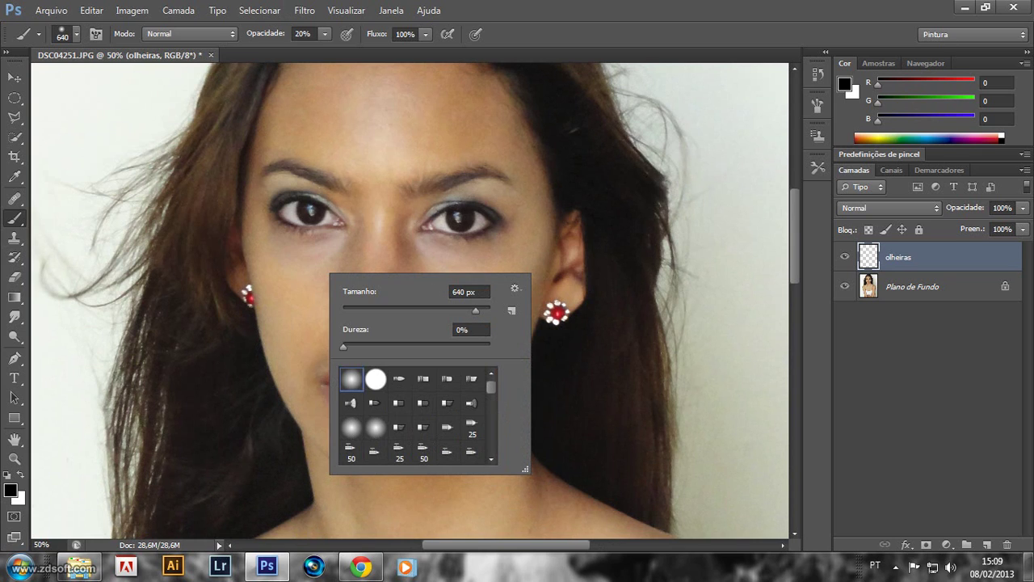
mouse_move(475, 310)
left_mouse_down()
mouse_move(365, 310)
mouse_move(405, 310)
left_mouse_up()
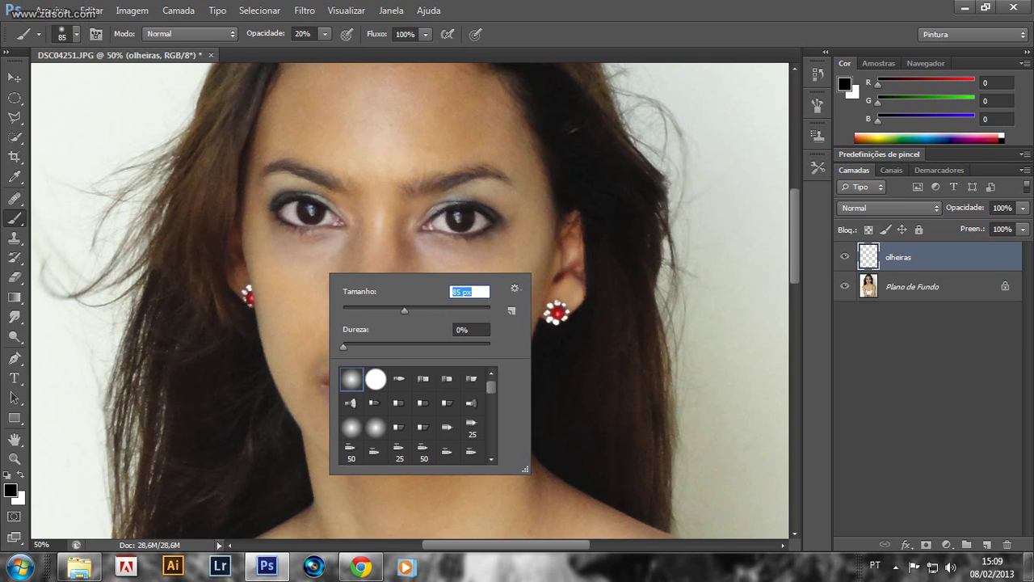
key("Return")
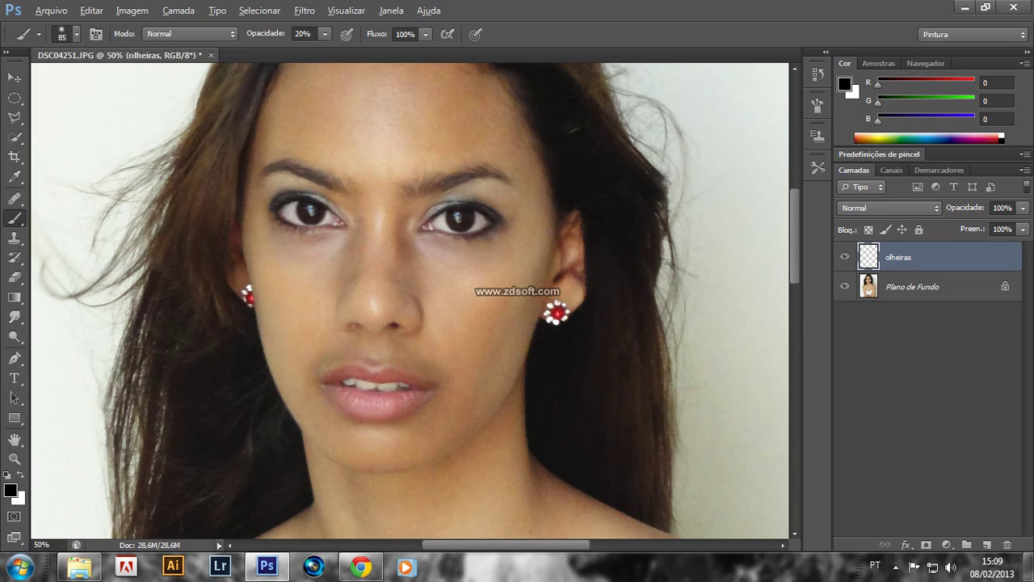
- Sample skin tones from both cheeks, set the brush size to 106 px, and paint over the dark circles under the eyes
left_click(308, 271, "alt")
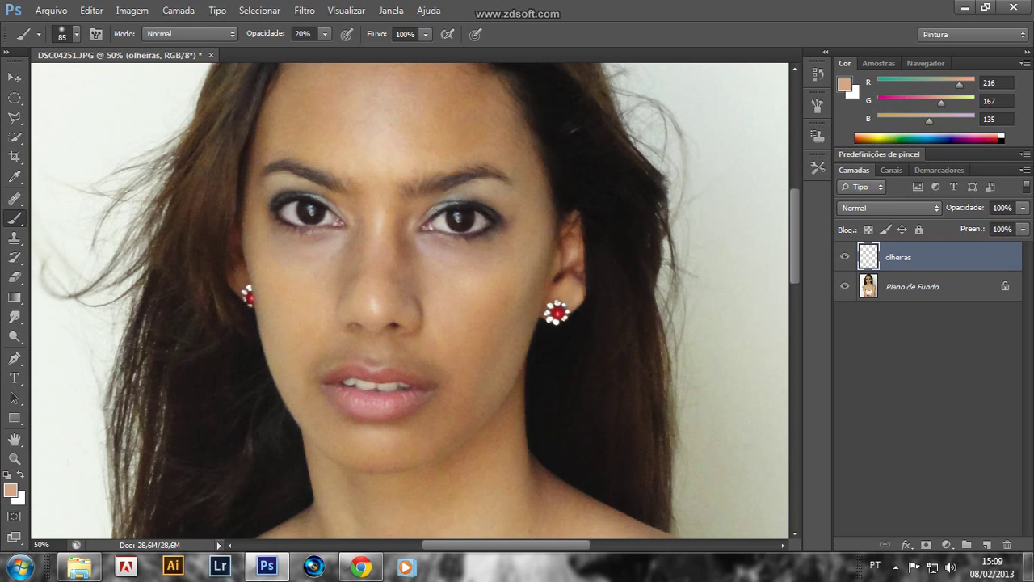
left_click(453, 289, "alt")
right_click(489, 264)
left_click_drag(562, 300, 575, 300)
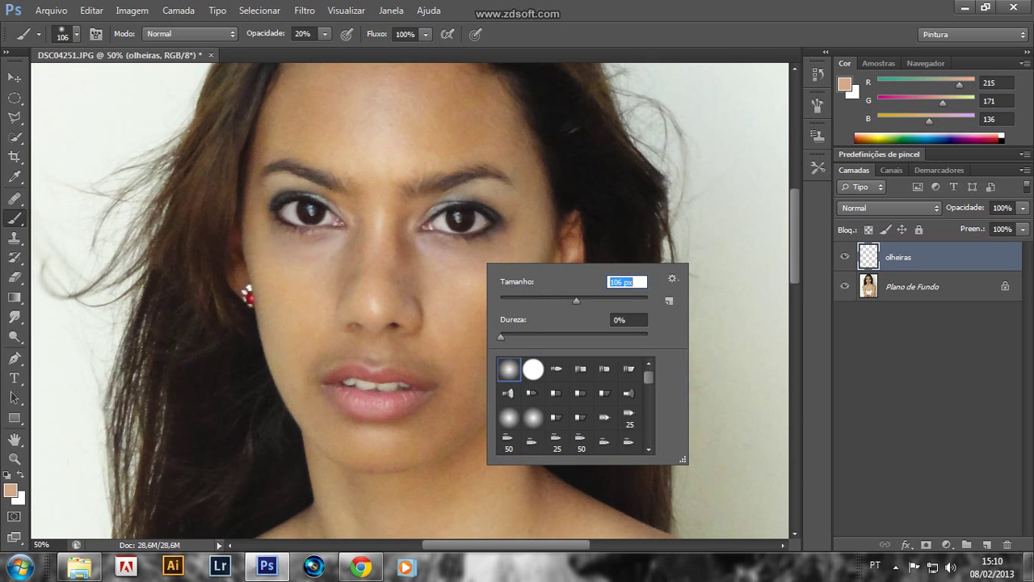
key("Return")
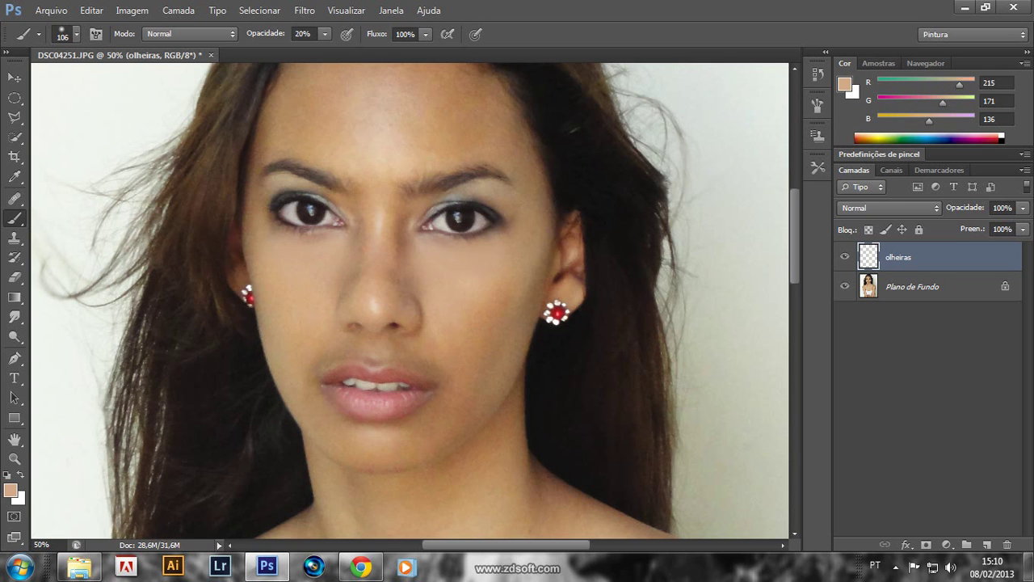
- Lower the opacity of the "olheiras" layer to 53%
key("ctrl+minus")
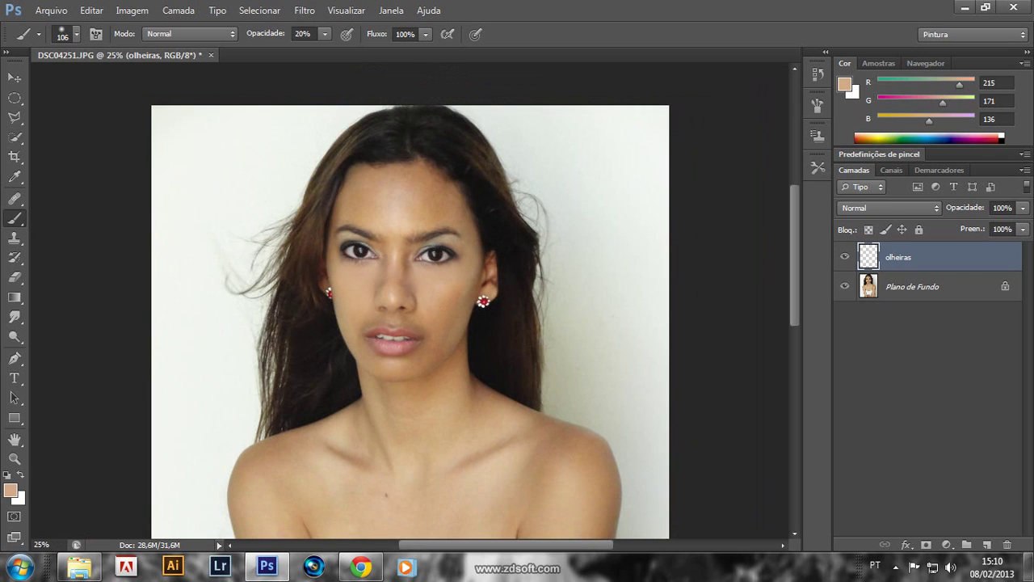
scroll(475, 316, "down", 1)
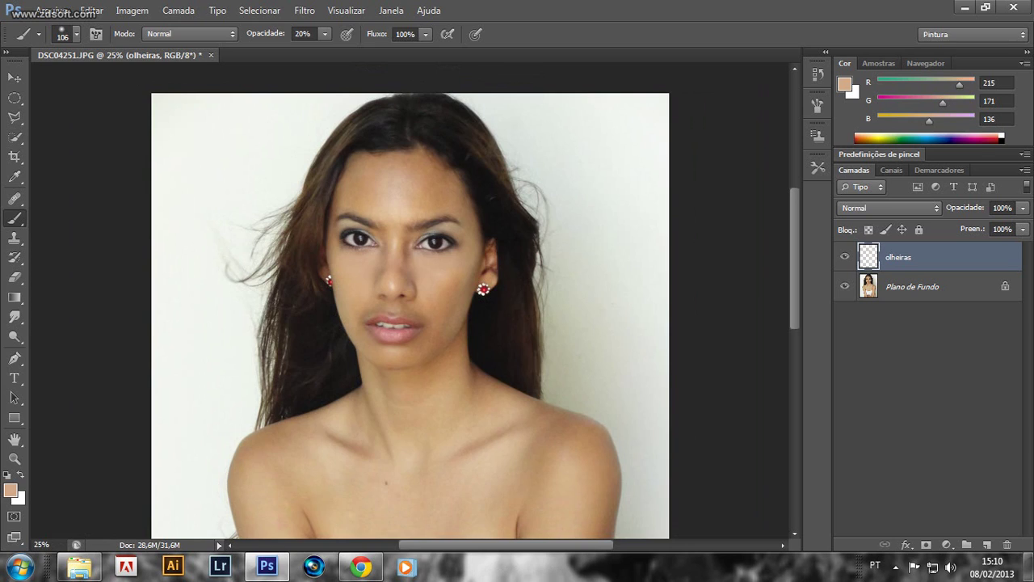
left_click(1023, 207)
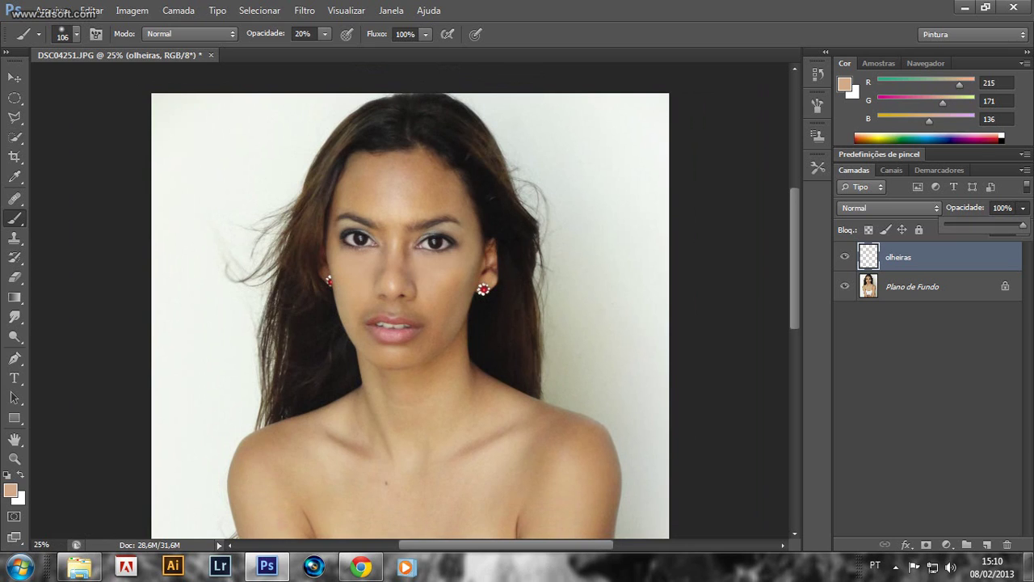
left_click_drag(1022, 224, 987, 225)
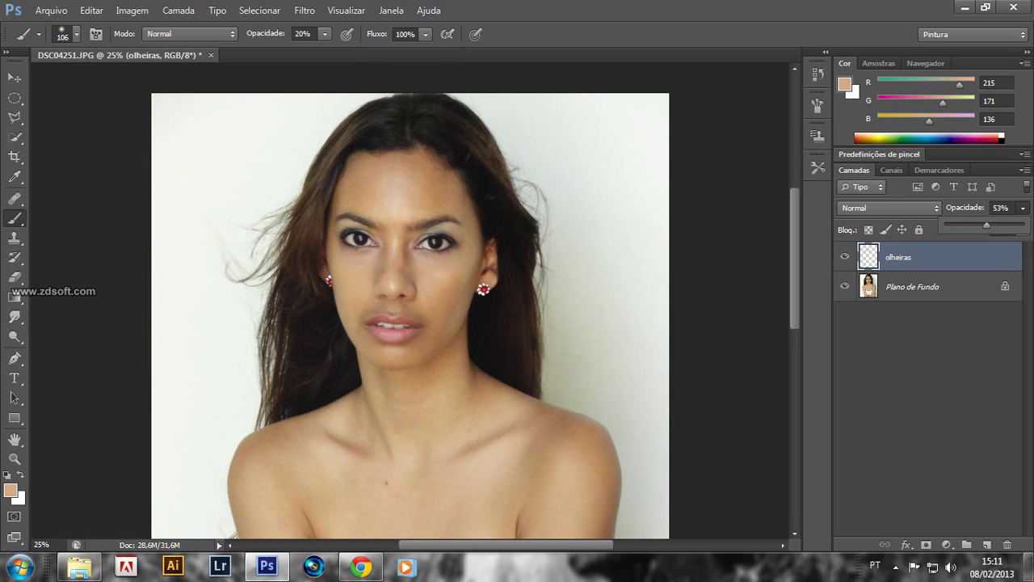
key("Return")
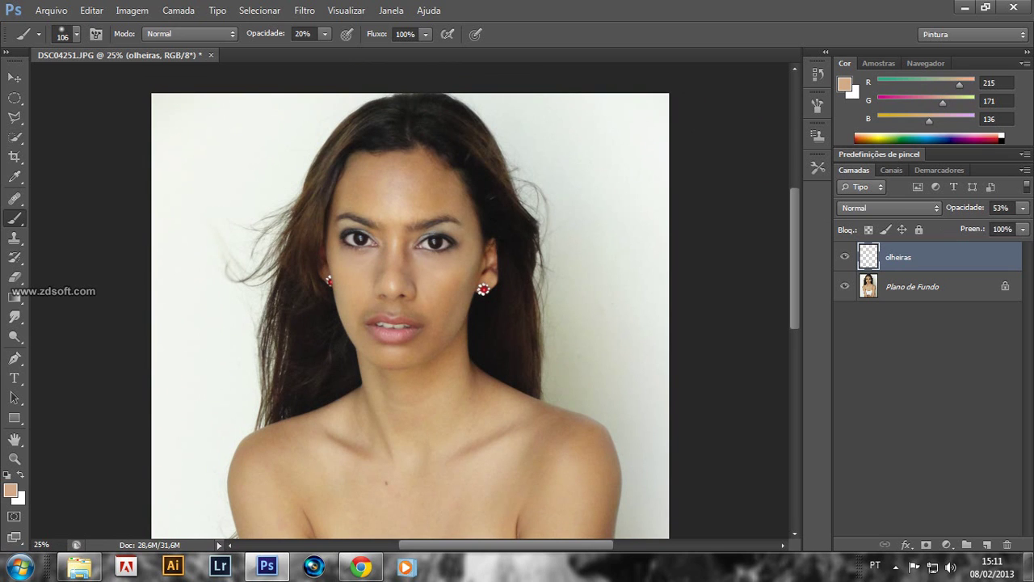
- Activate the Healing Brush at 51 px and select the background layer below the "olheiras" layer
key("ctrl+plus")
key("ctrl+plus")
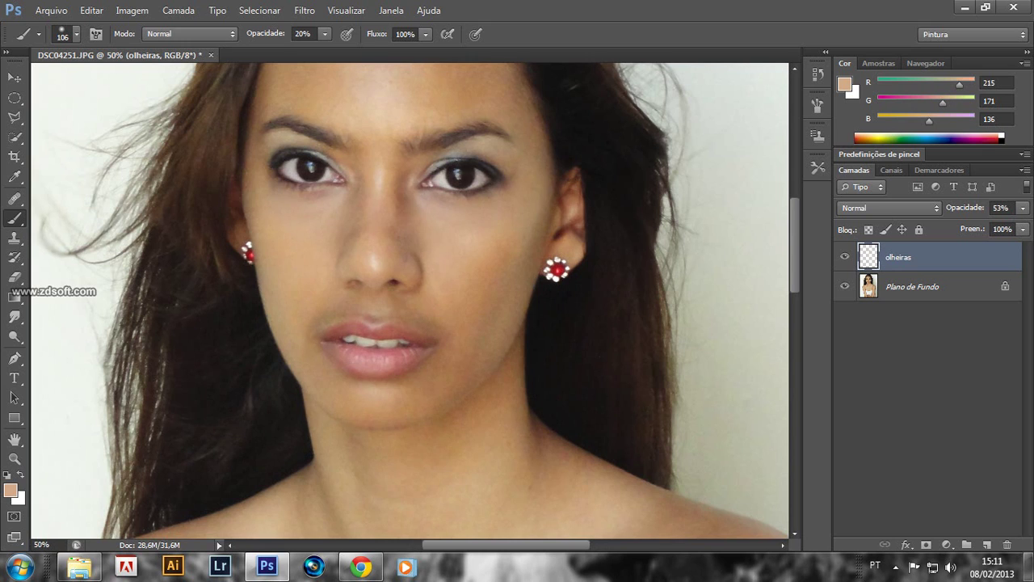
scroll(410, 301, "up", 3)
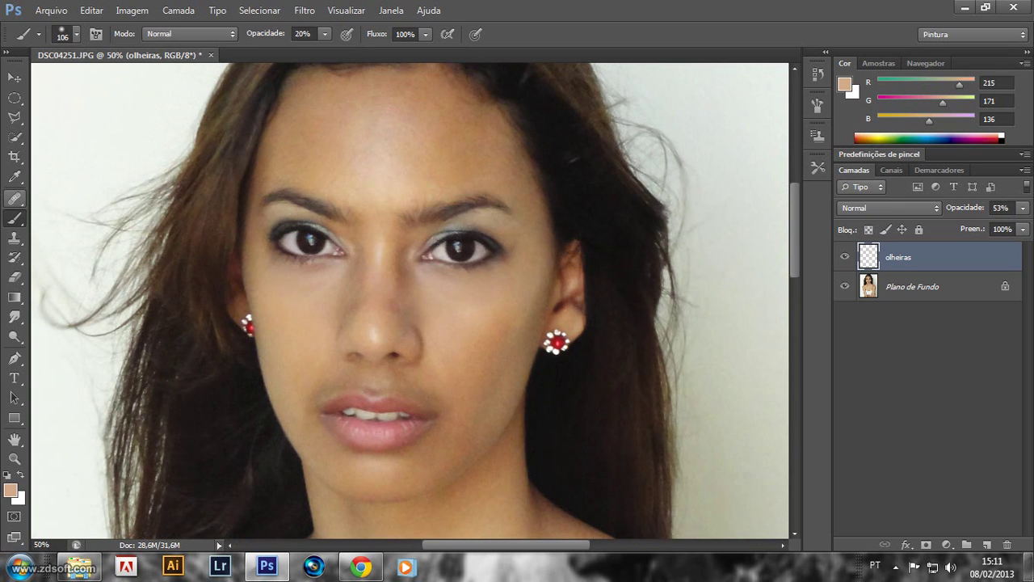
key("j")
left_click(14, 198)
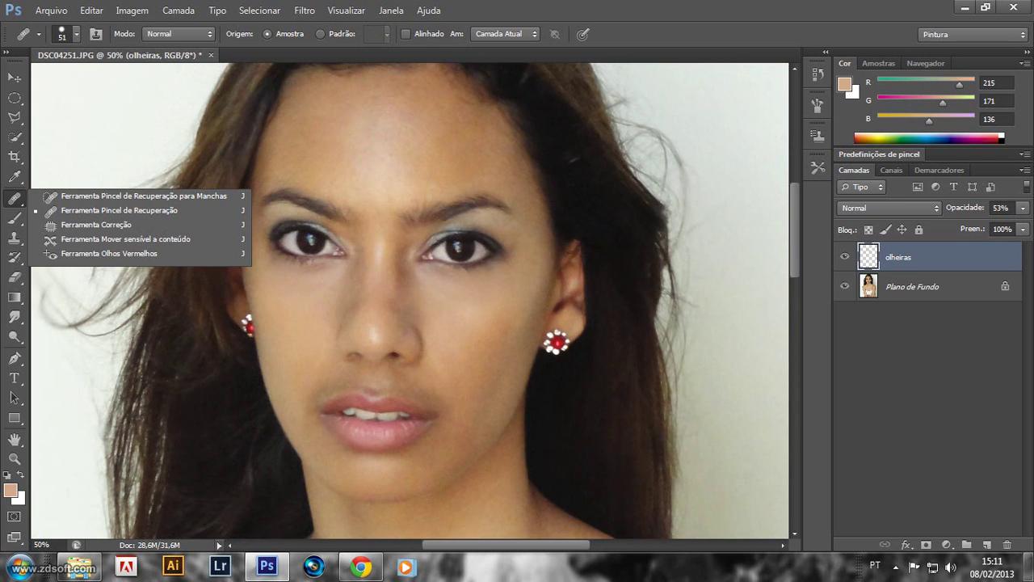
key("Escape")
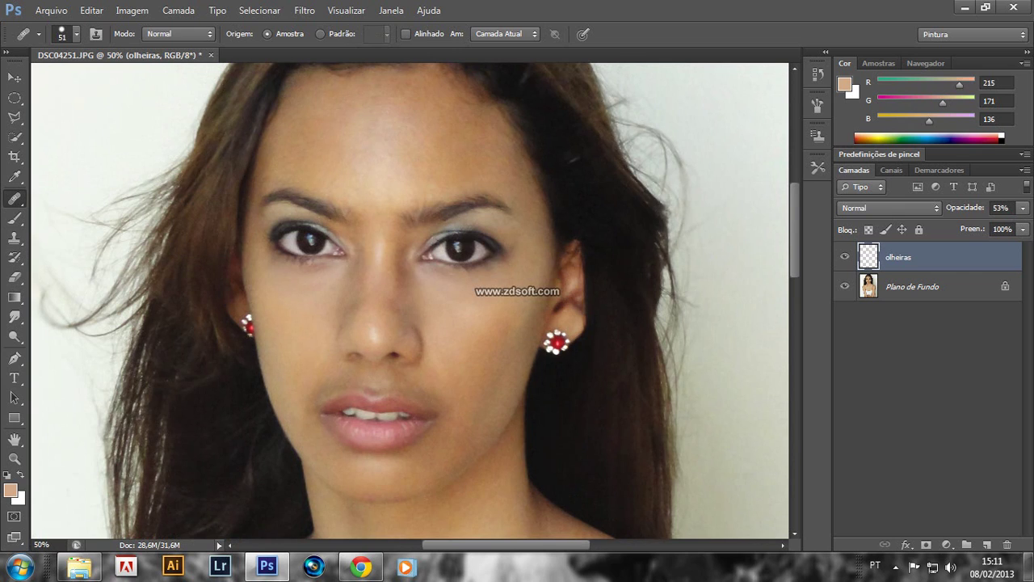
left_click(912, 286)
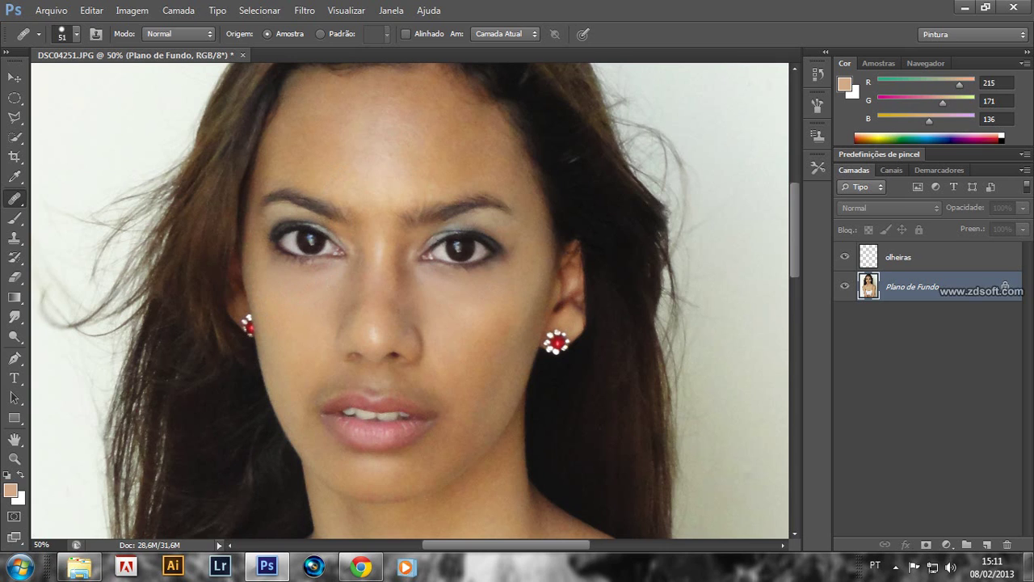
- Heal the skin under both eyes on the background layer with the Healing Brush
left_click_drag(315, 297, 293, 296)
left_click(289, 297)
left_click_drag(433, 294, 481, 296)
left_click(456, 298)
left_click(439, 288)
left_click_drag(426, 283, 446, 304)
key("ctrl+minus")
key("ctrl+minus")
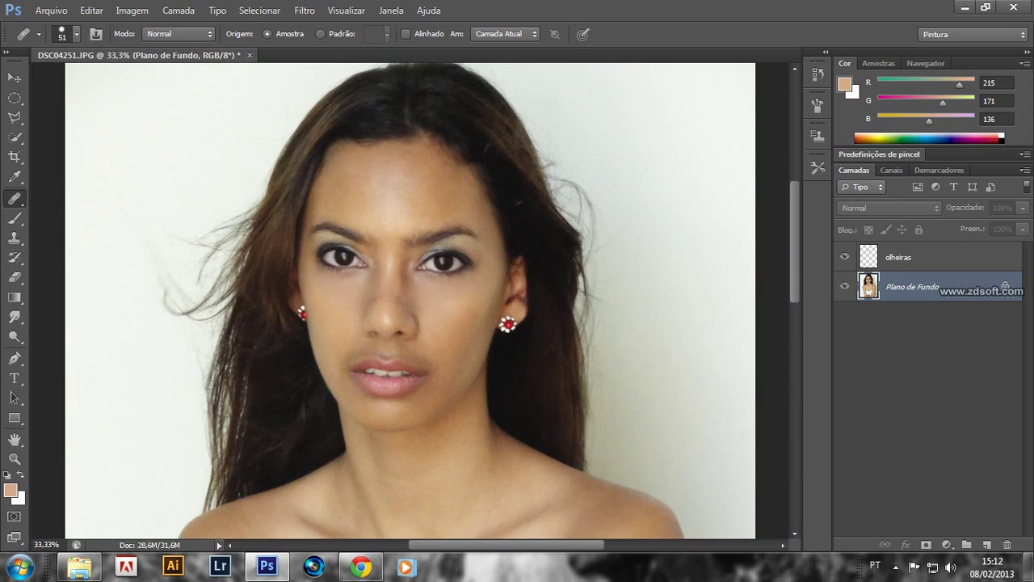
key("ctrl+minus")
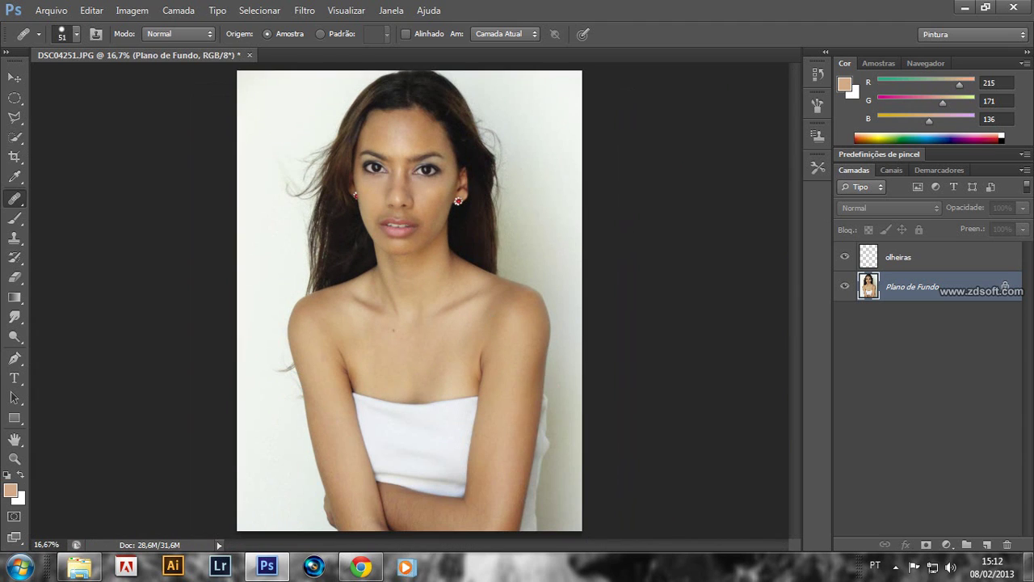
- Switch to the Brush tool and create a new empty layer named "buço" directly above the background
key("ctrl+plus")
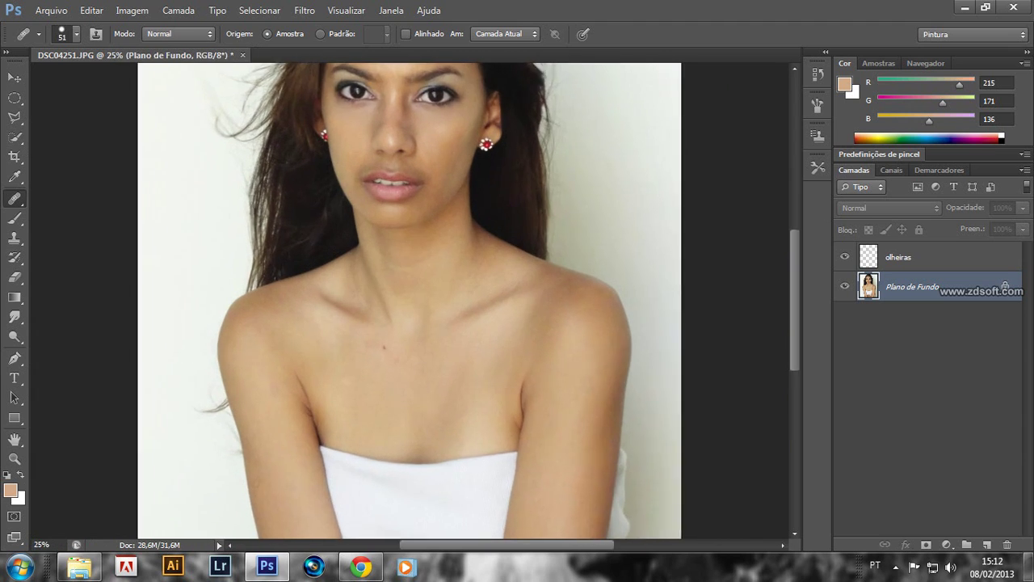
key("ctrl+plus")
scroll(492, 315, "up", 2)
scroll(493, 315, "up", 2)
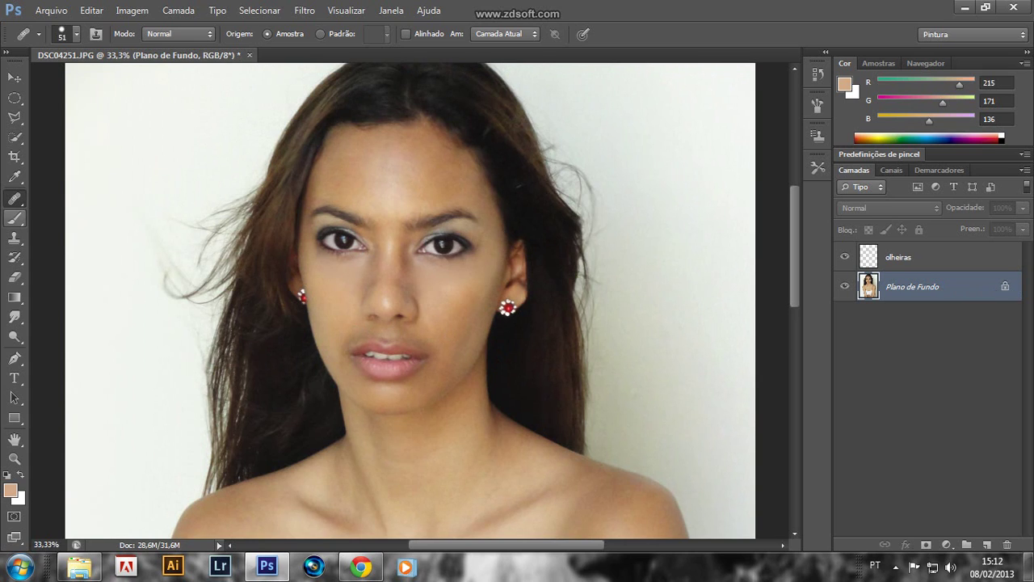
left_click(15, 218)
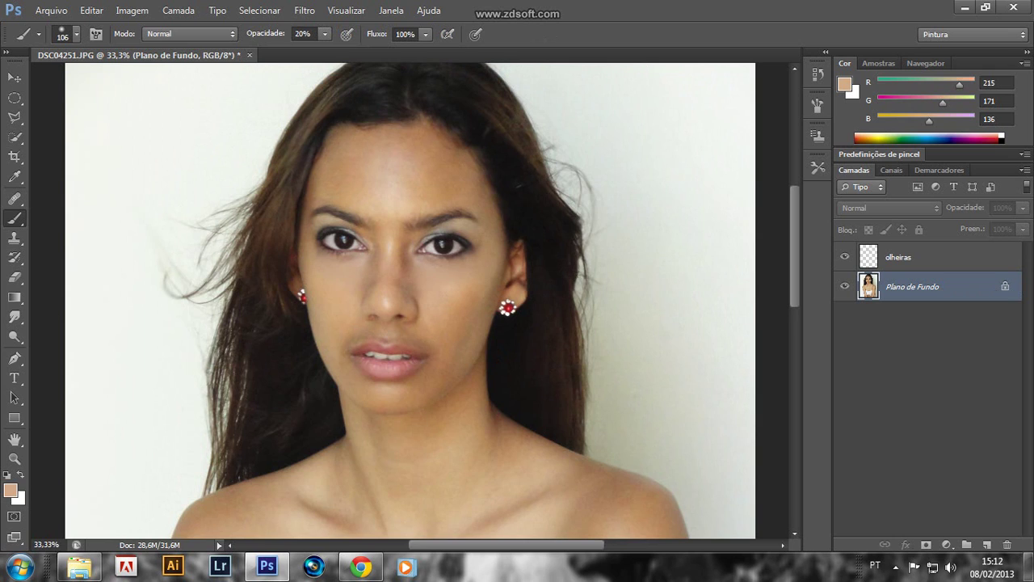
key("ctrl+shift+n")
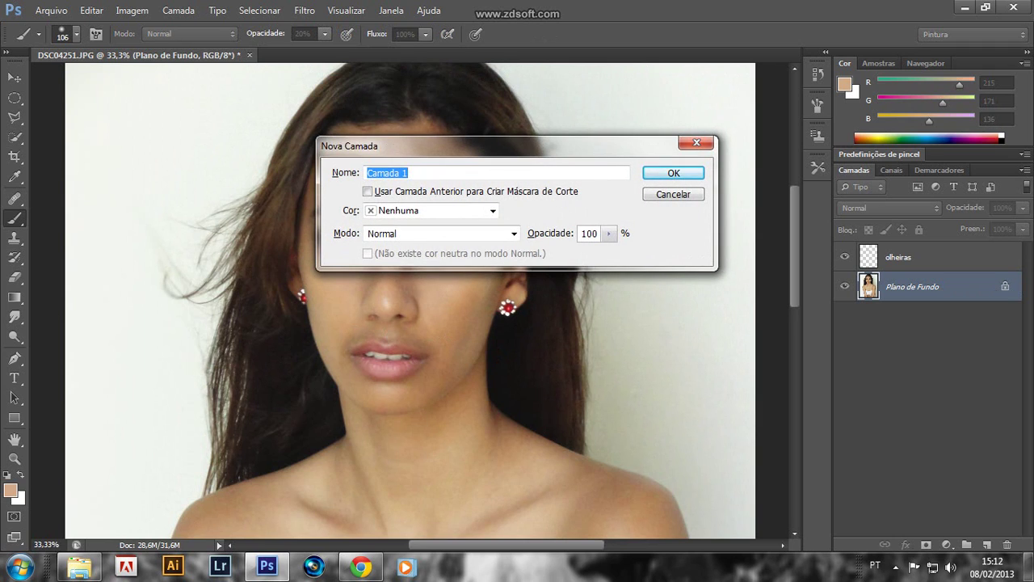
type("buc")
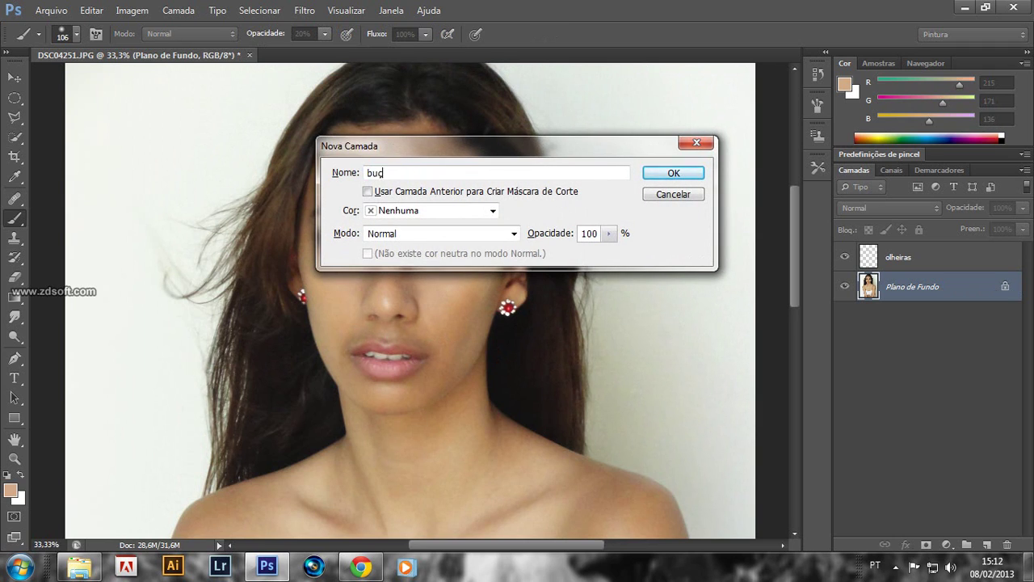
type("o")
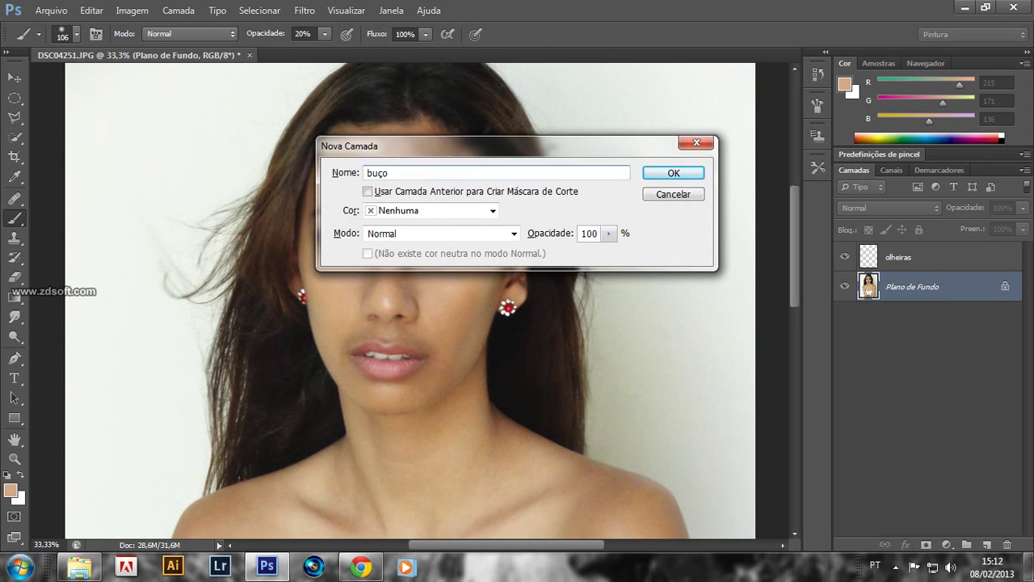
key("Return")
- Set the soft round brush's size to 82 px and keep the "buço" layer's opacity at 100%
key("ctrl+plus")
key("ctrl+plus")
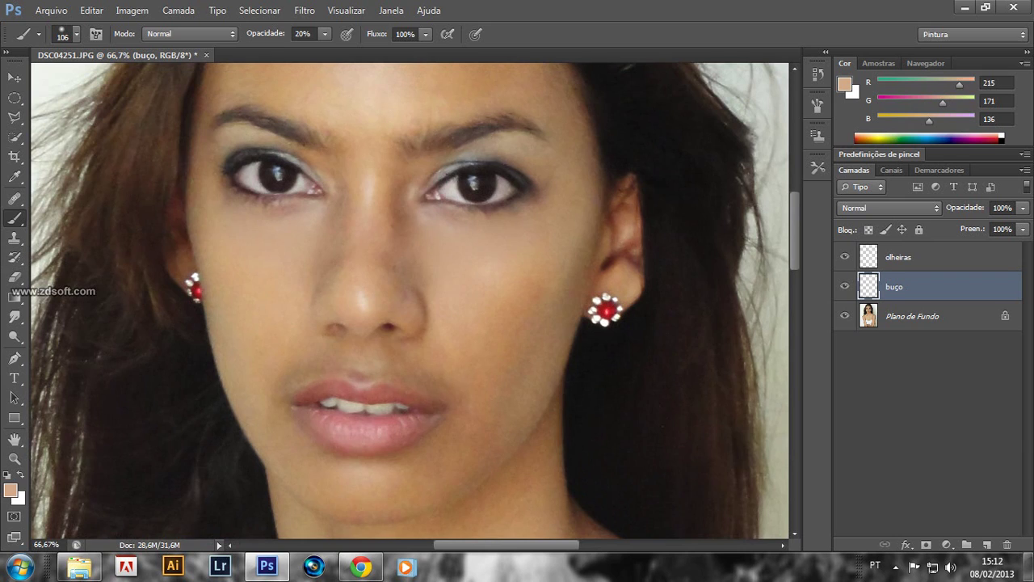
right_click(489, 321)
type("82")
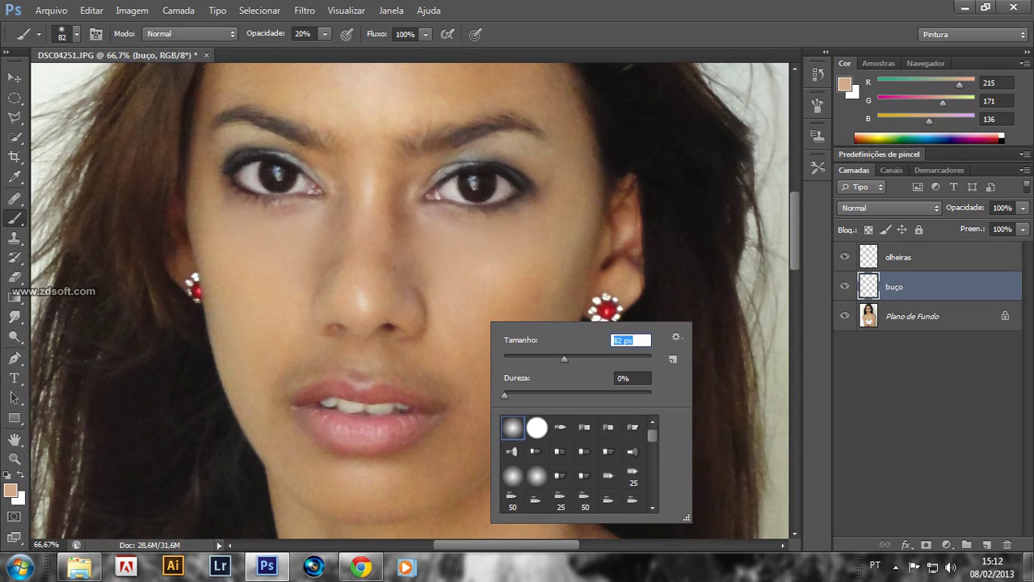
key("Return")
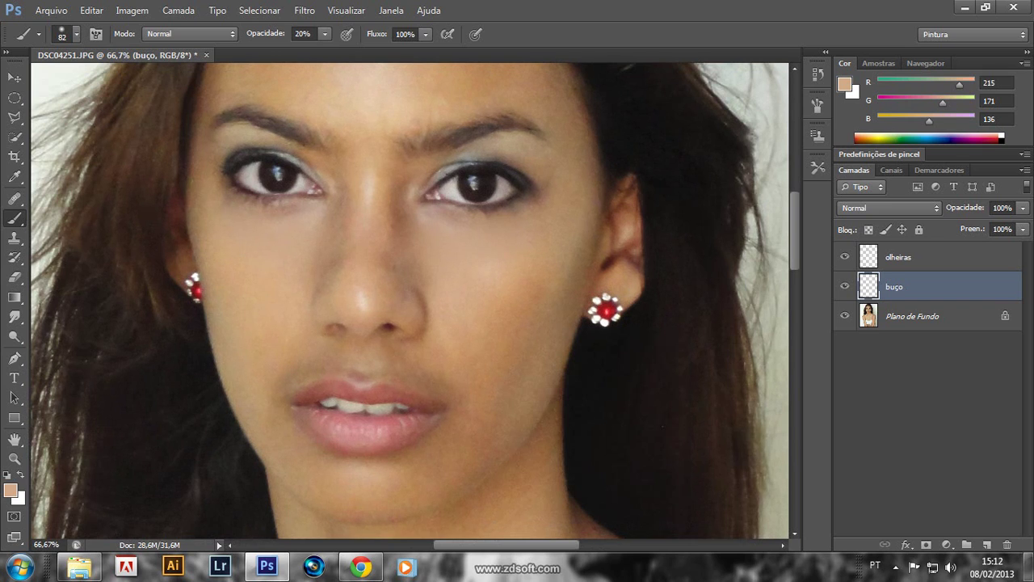
left_click(1022, 207)
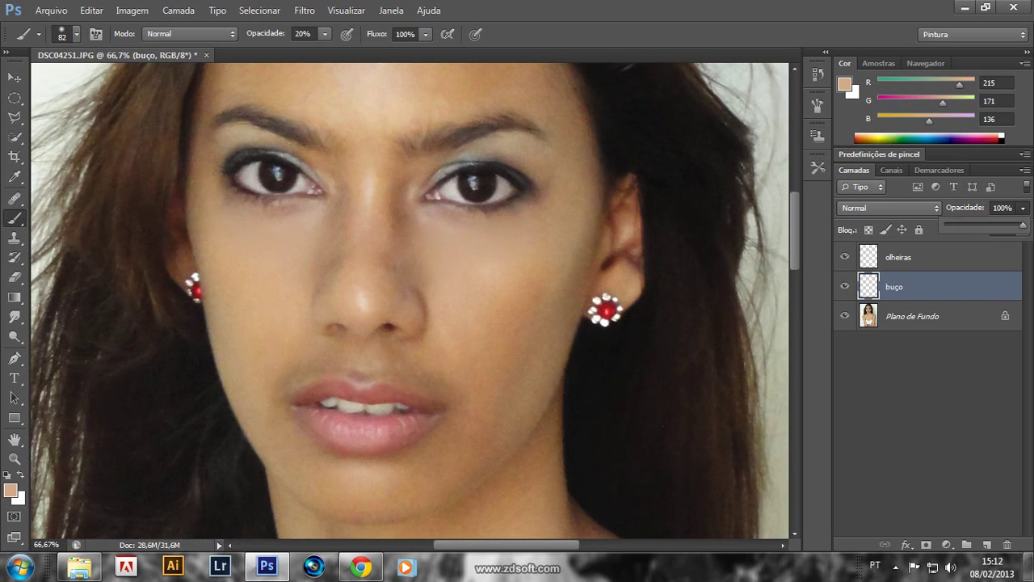
mouse_move(1022, 225)
left_mouse_down()
mouse_move(984, 226)
mouse_move(1024, 225)
left_mouse_up()
key("Return")
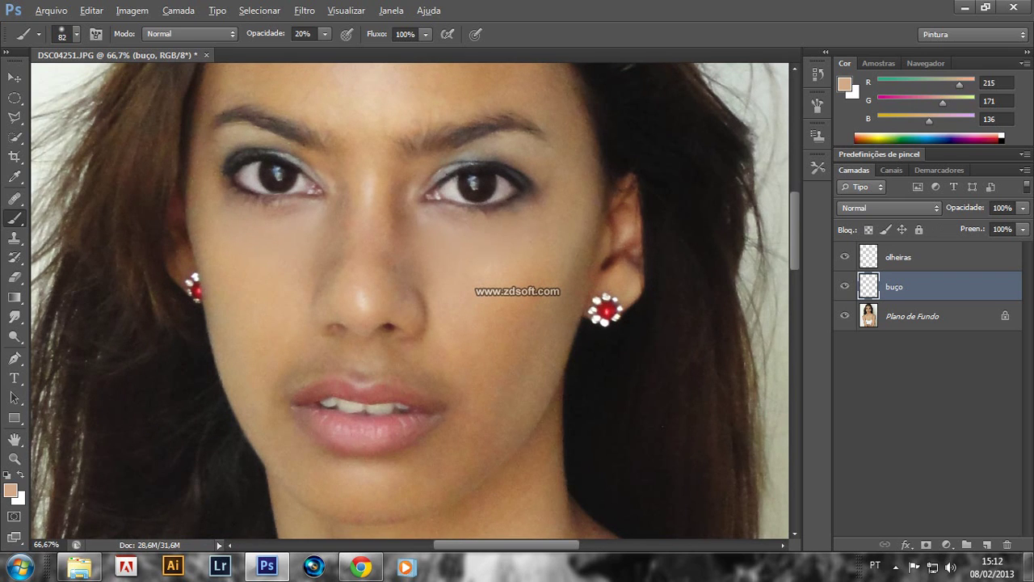
- Sample the skin tone beside the mouth and paint over the dark upper-lip area and the adjacent cheek on the "buço" layer
left_click(453, 355, "alt")
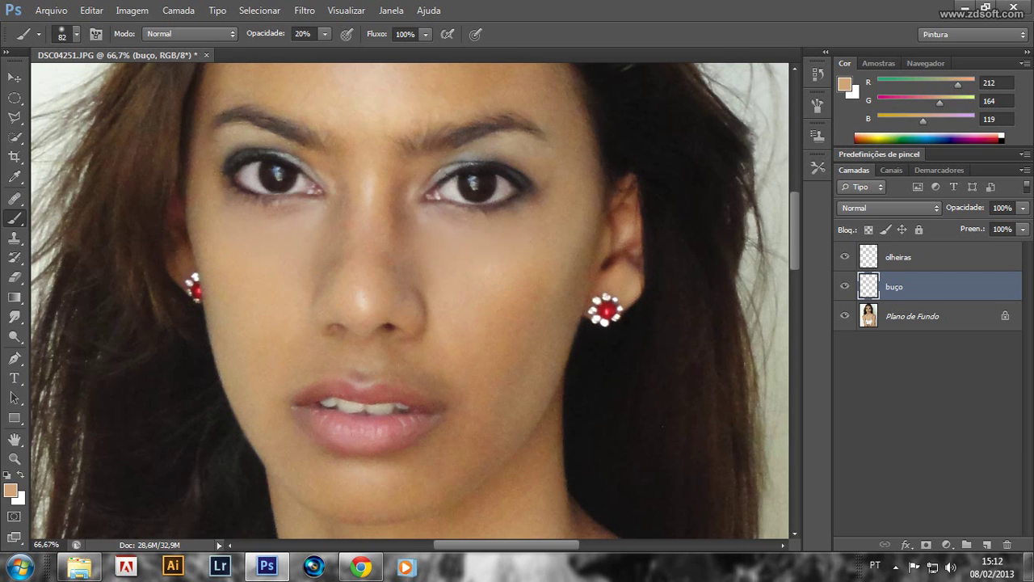
mouse_move(416, 390)
left_mouse_down()
mouse_move(449, 390)
mouse_move(443, 432)
left_mouse_up()
left_click(433, 383)
left_click(469, 440)
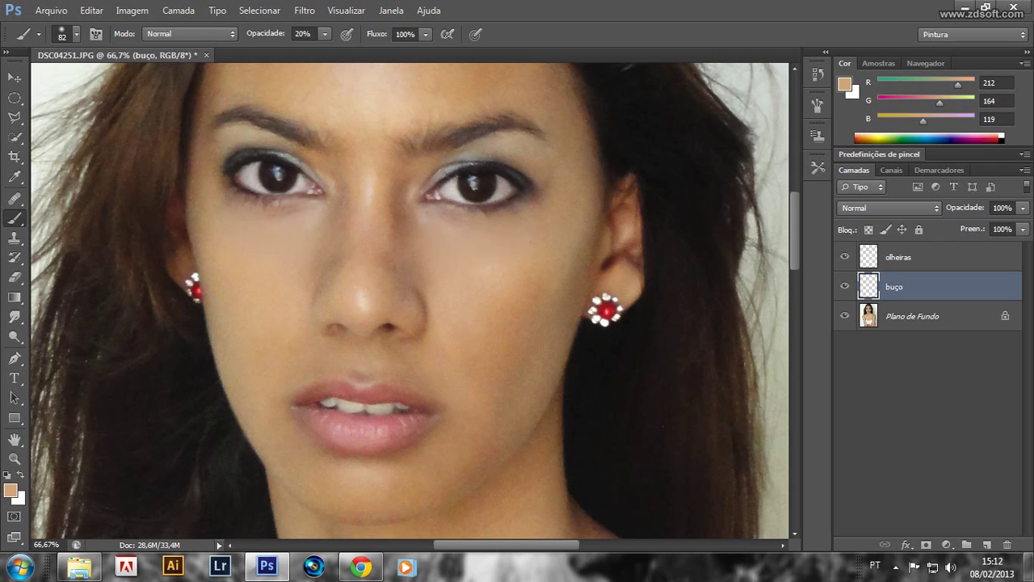
left_click(509, 381)
left_click(497, 417)
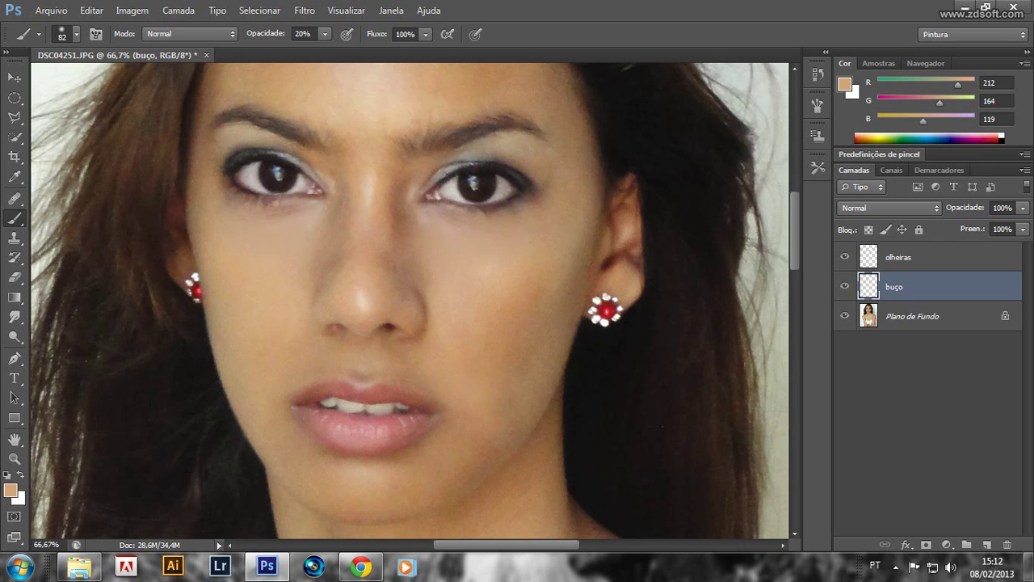
left_click(512, 402)
left_click(484, 445)
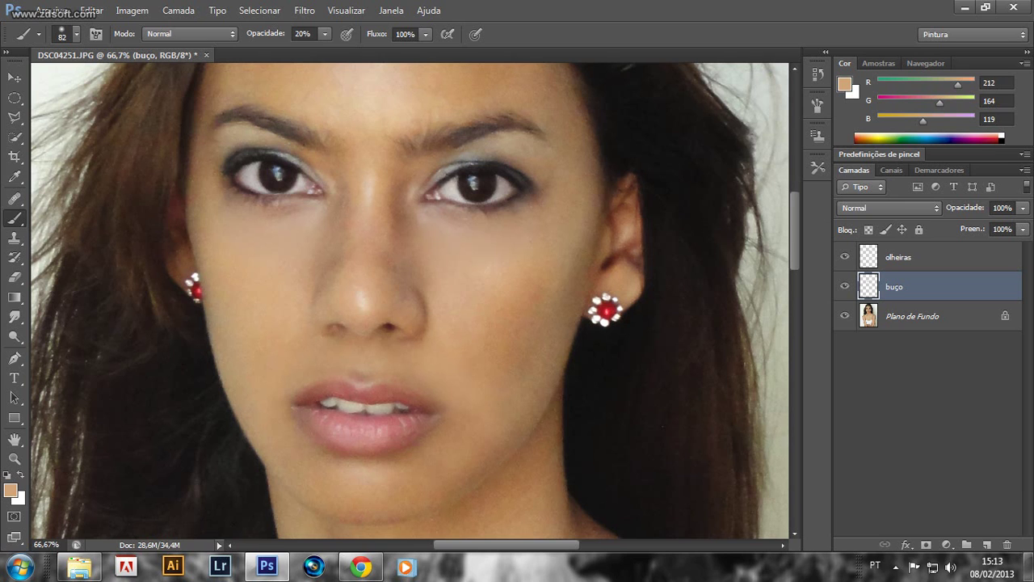
- Lower the opacity of the "buço" layer to 57%
key("ctrl+minus")
key("ctrl+minus")
key("ctrl+minus")
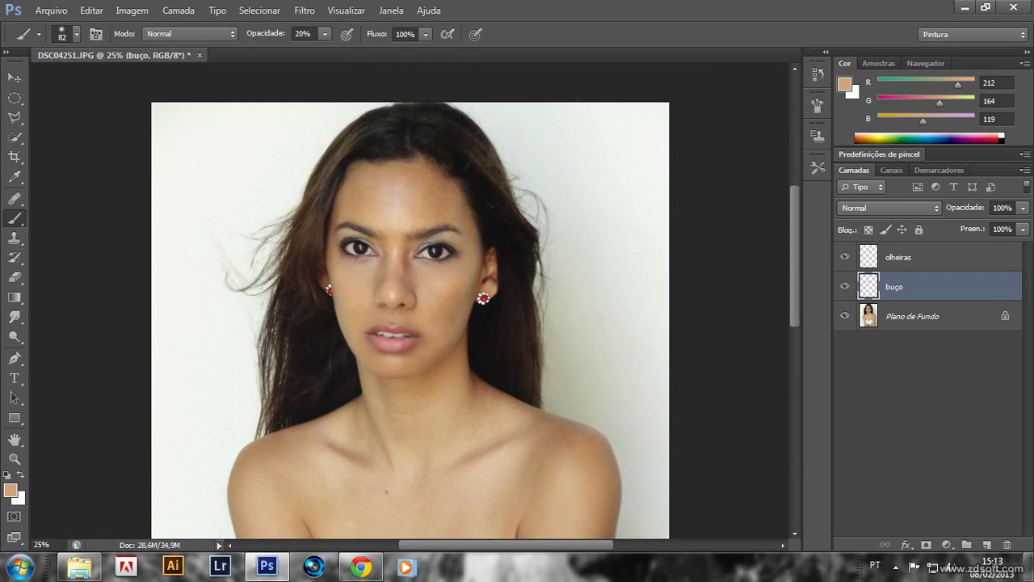
left_click(1023, 208)
left_click_drag(1023, 226, 988, 225)
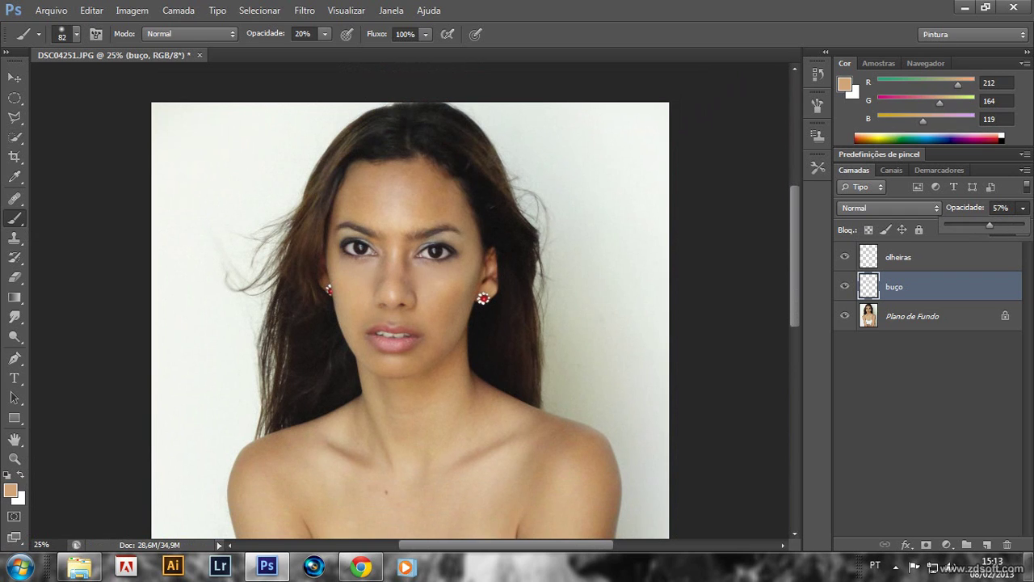
key("Return")
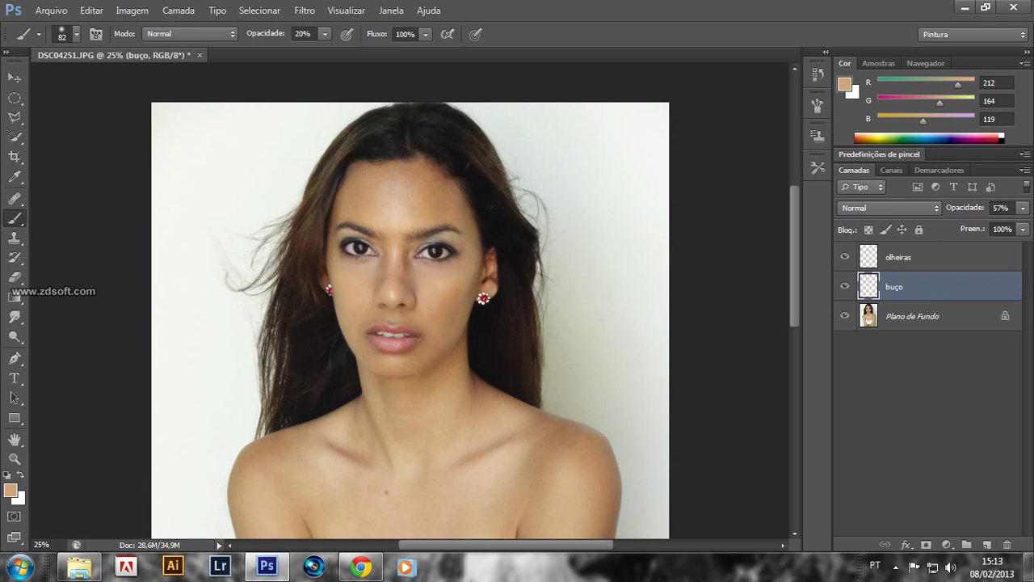
- Create a new empty layer named "testa" above the "buço" layer
key("ctrl+plus")
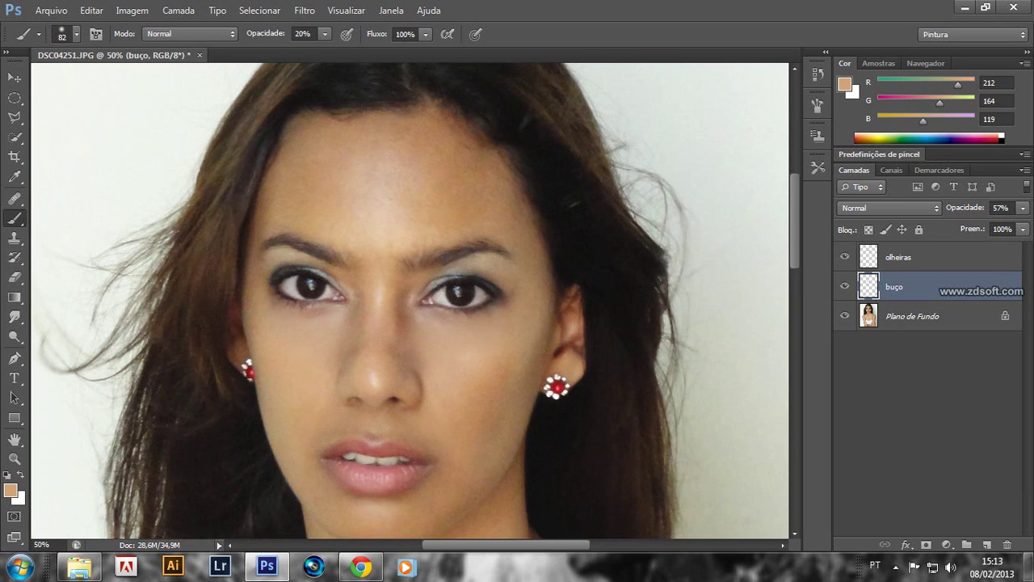
key("ctrl+shift+n")
type("testa")
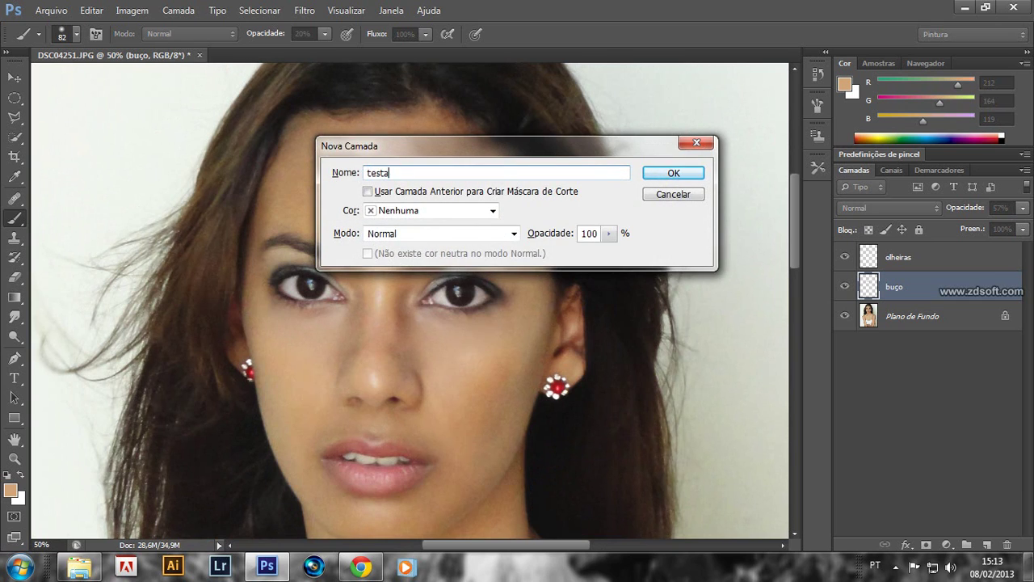
key("Return")
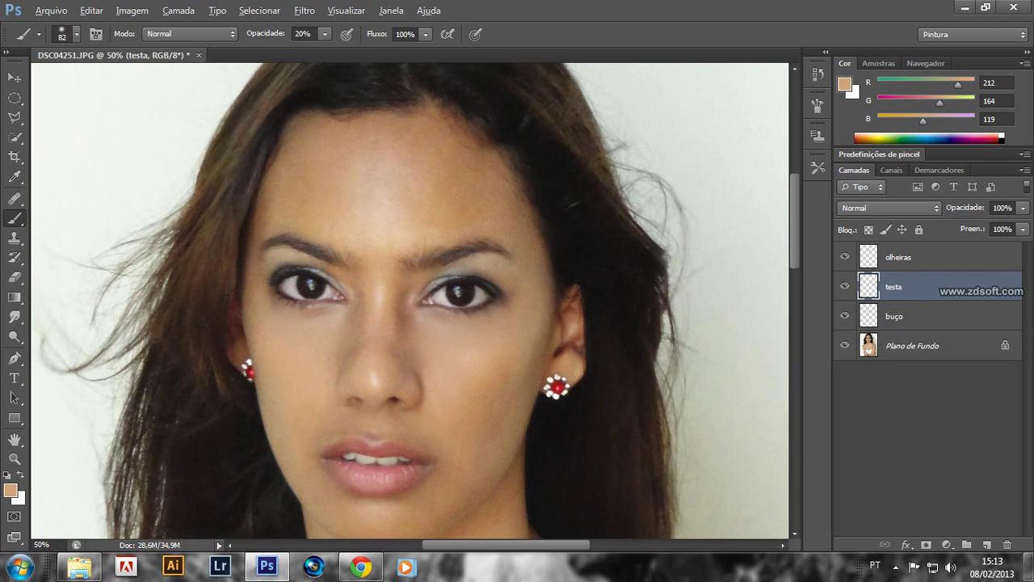
- Paint over the uneven forehead skin on the "testa" layer with a sampled skin tone and a 170 px soft brush
right_click(523, 199)
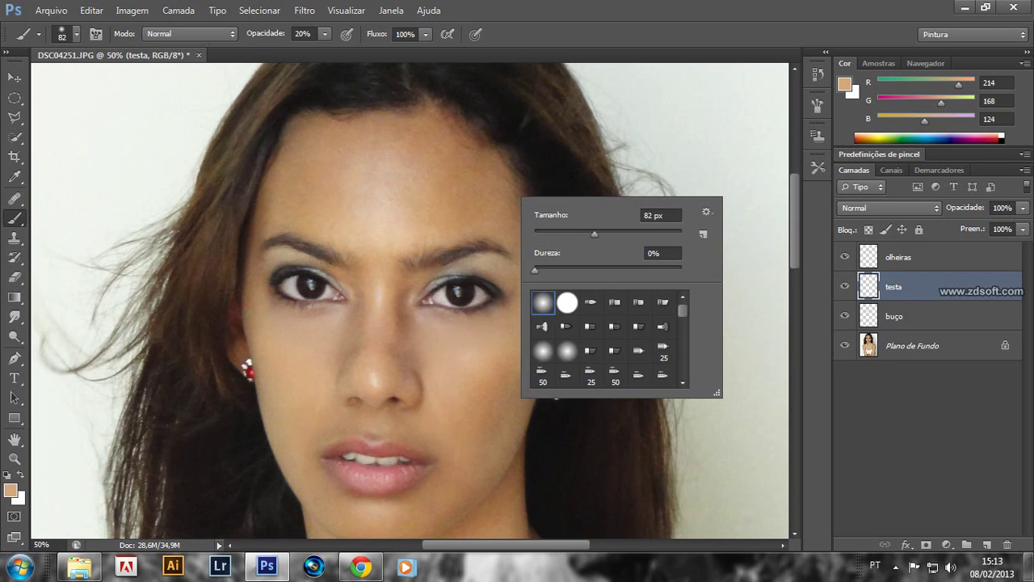
mouse_move(626, 233)
left_mouse_down()
mouse_move(647, 234)
mouse_move(633, 233)
left_mouse_up()
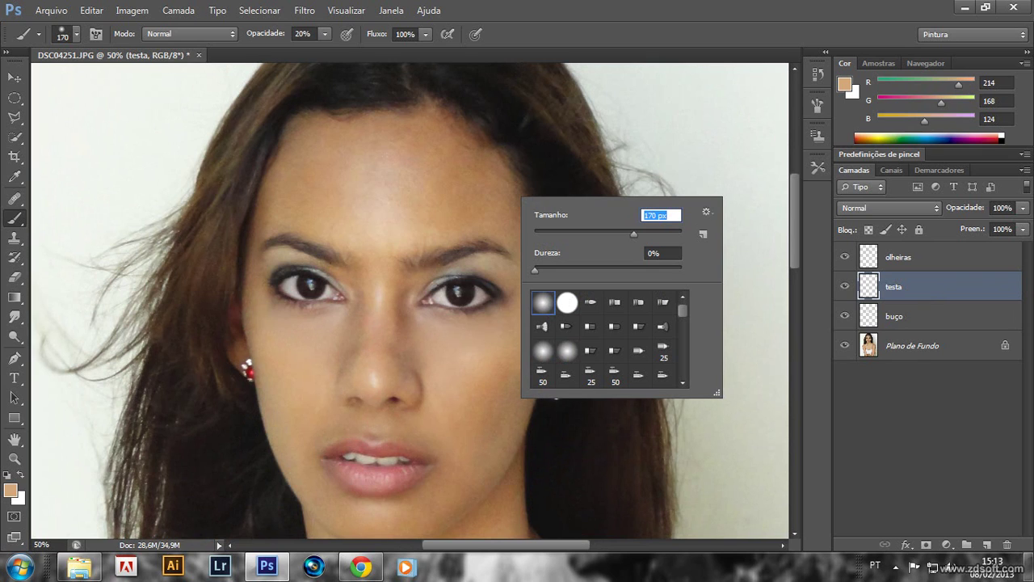
key("Return")
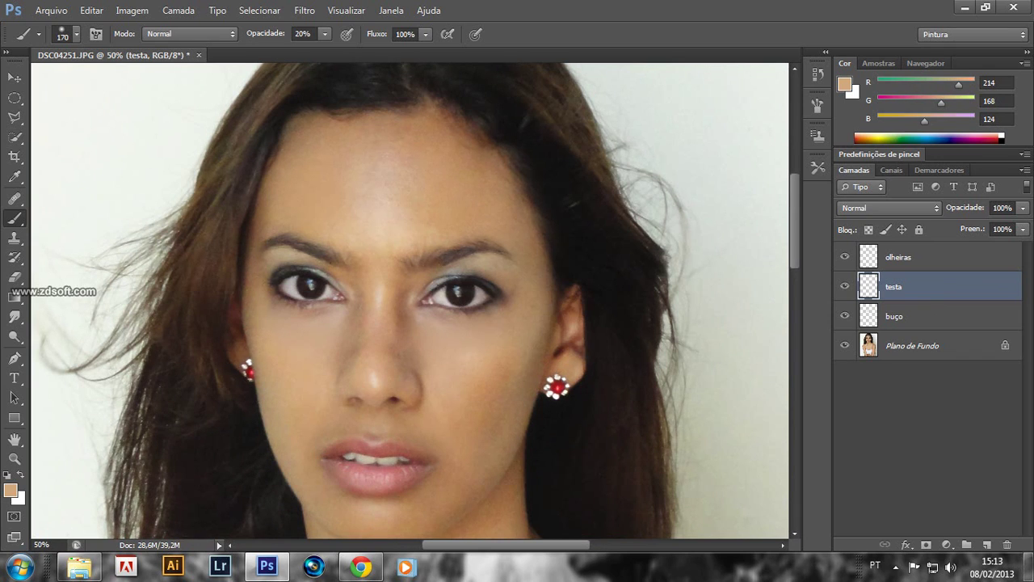
- Reduce the brush size to 70 px and paint over the skin between the eyebrows
right_click(522, 212)
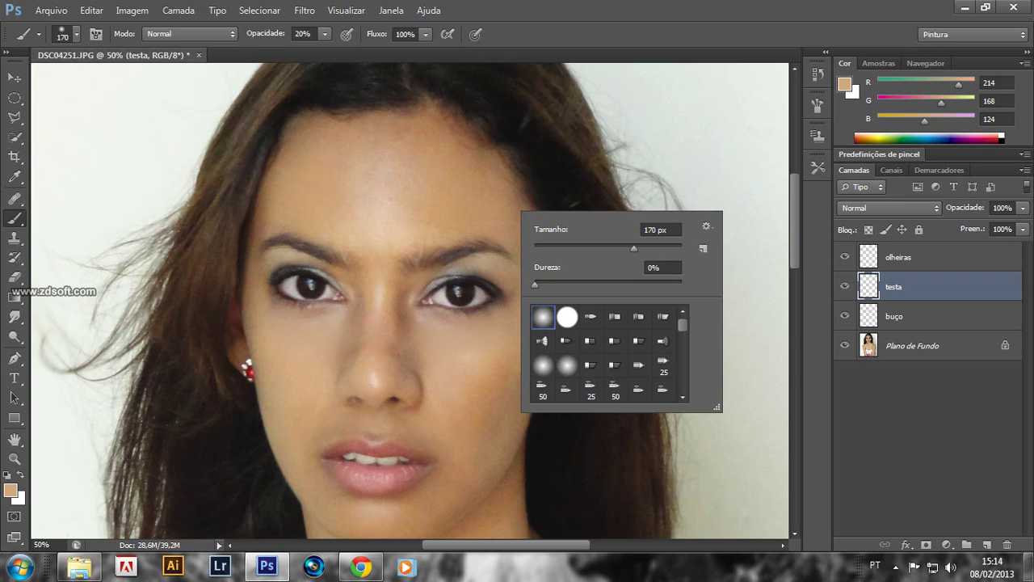
type("70")
key("Return")
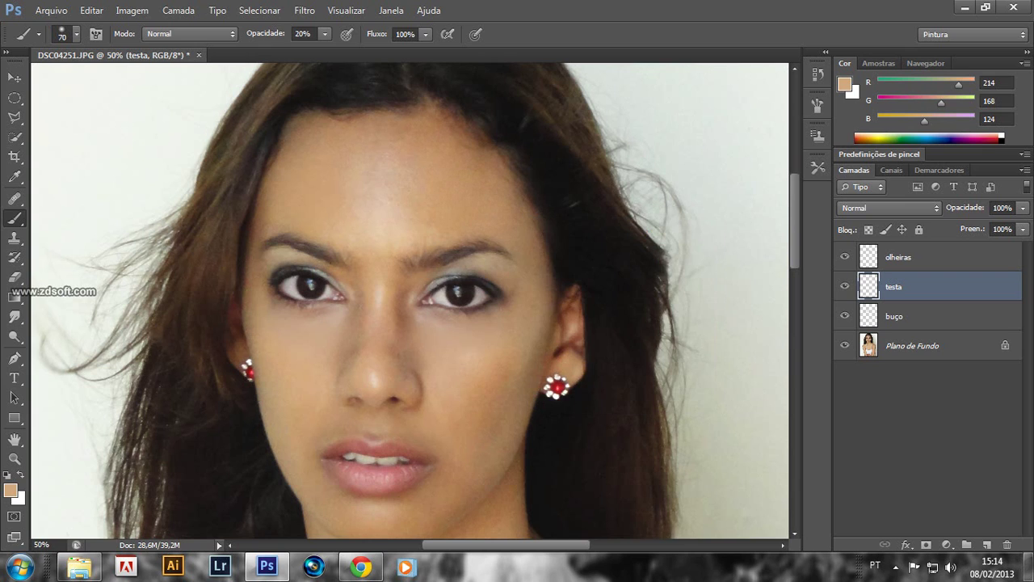
left_click(408, 263)
- Lower the opacity of the "testa" layer to 79%
key("ctrl+minus")
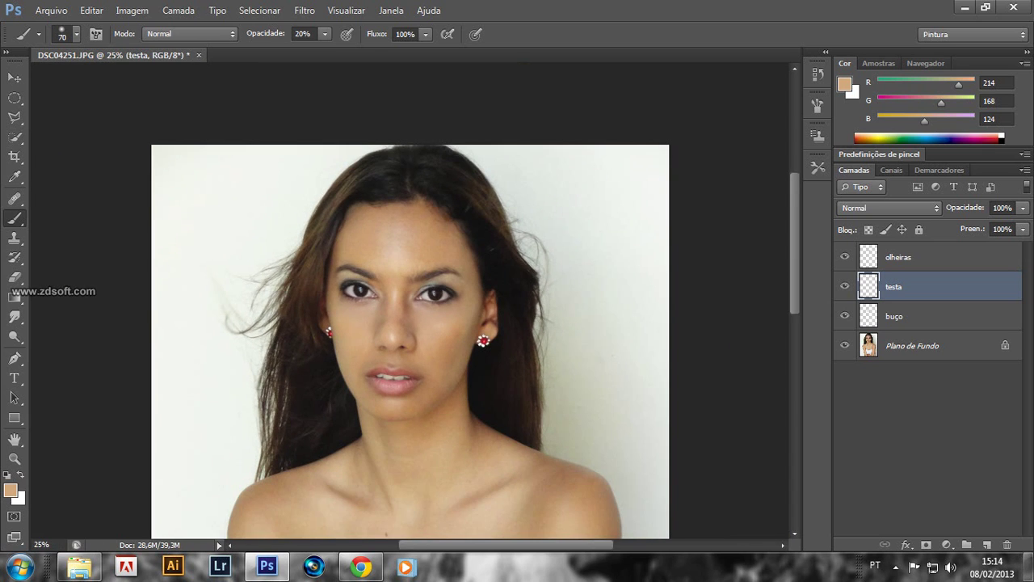
left_click(1022, 208)
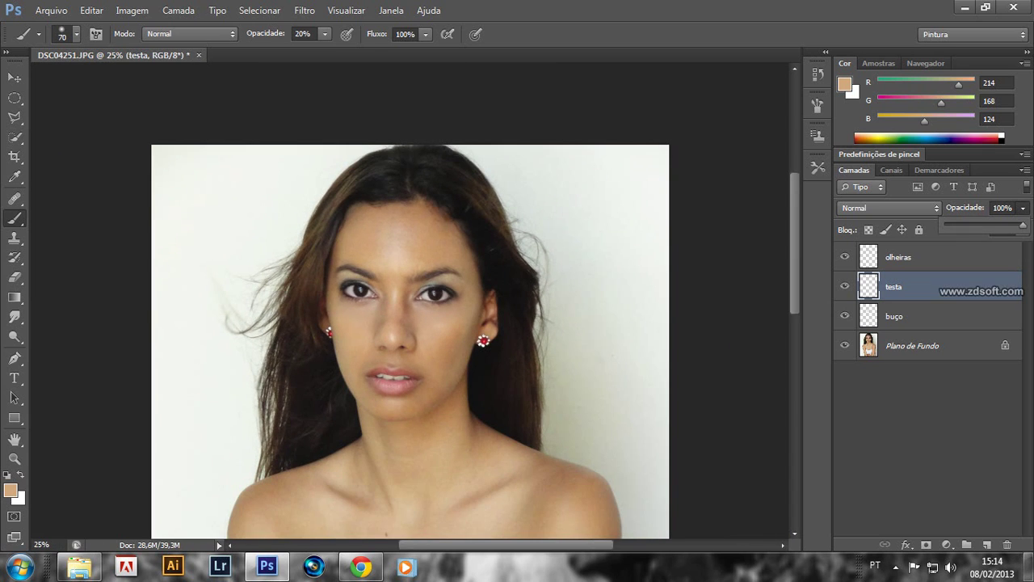
left_click_drag(1022, 224, 1006, 224)
key("Return")
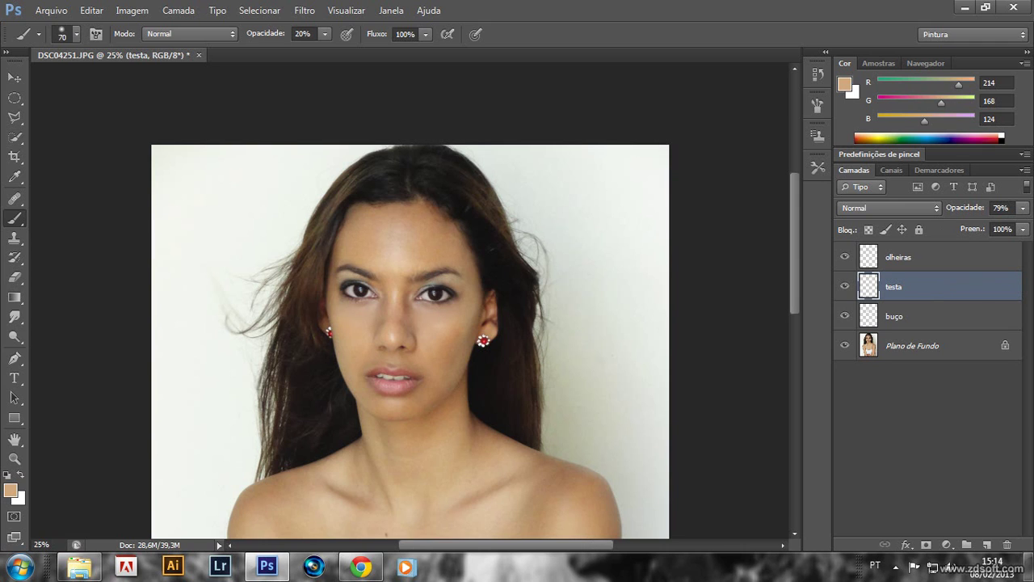
- Create a new empty layer named "blush" above the "testa" layer
scroll(412, 298, "down", 1)
scroll(412, 299, "up", 1)
scroll(412, 299, "up", 1)
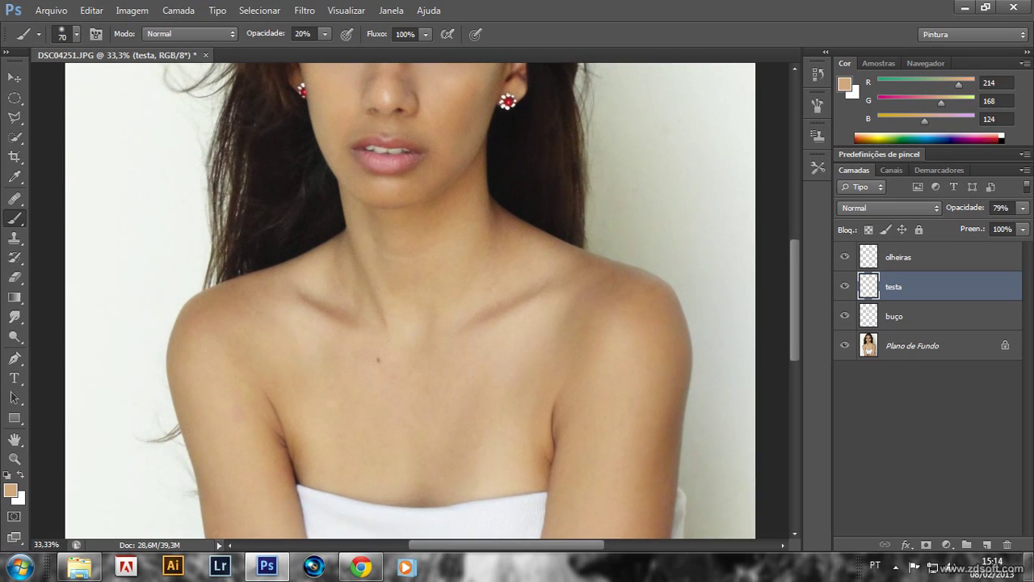
scroll(412, 299, "down", 1)
scroll(412, 298, "up", 2)
scroll(480, 298, "up", 1)
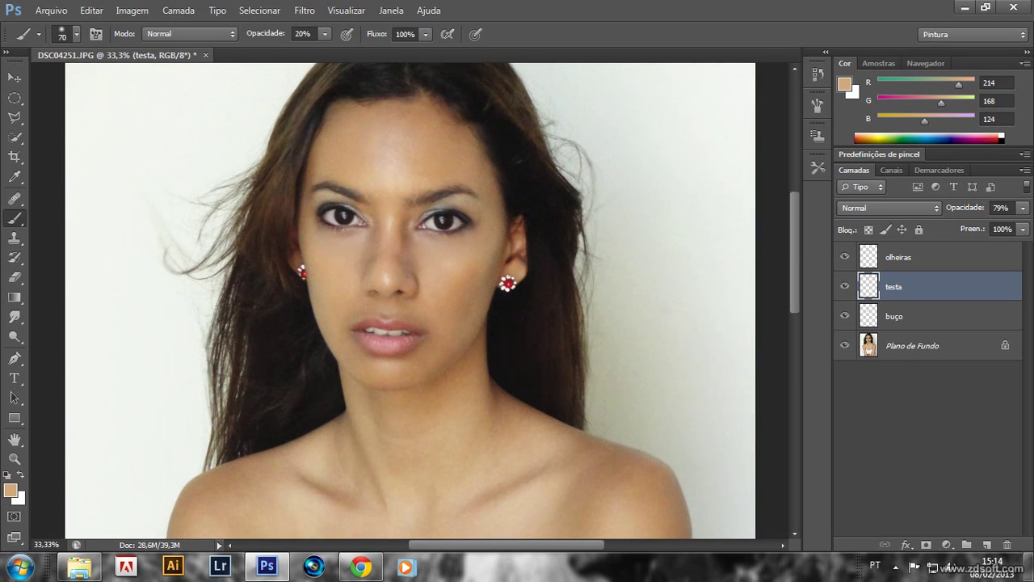
key("ctrl+shift+n")
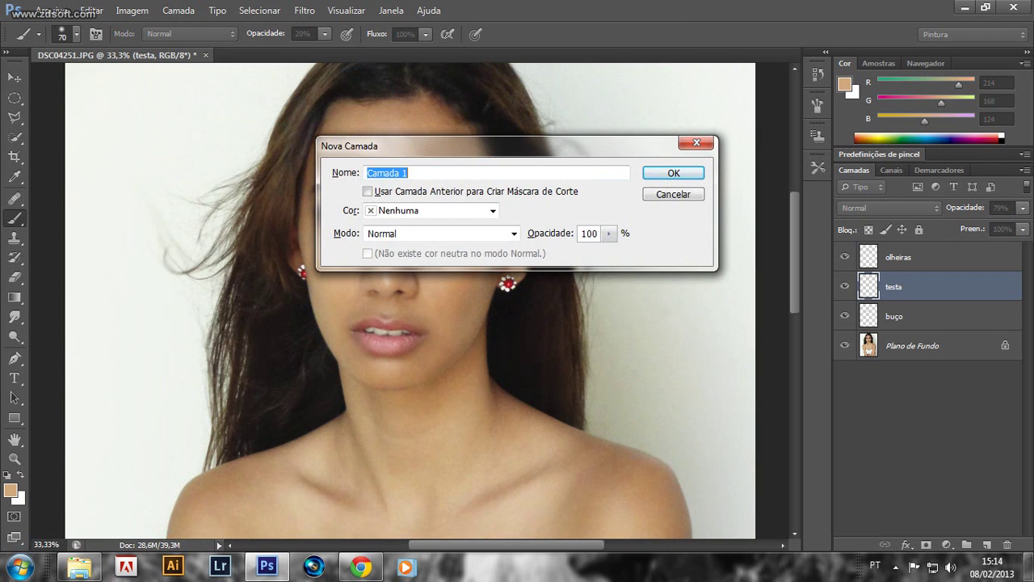
type("blush")
key("Return")
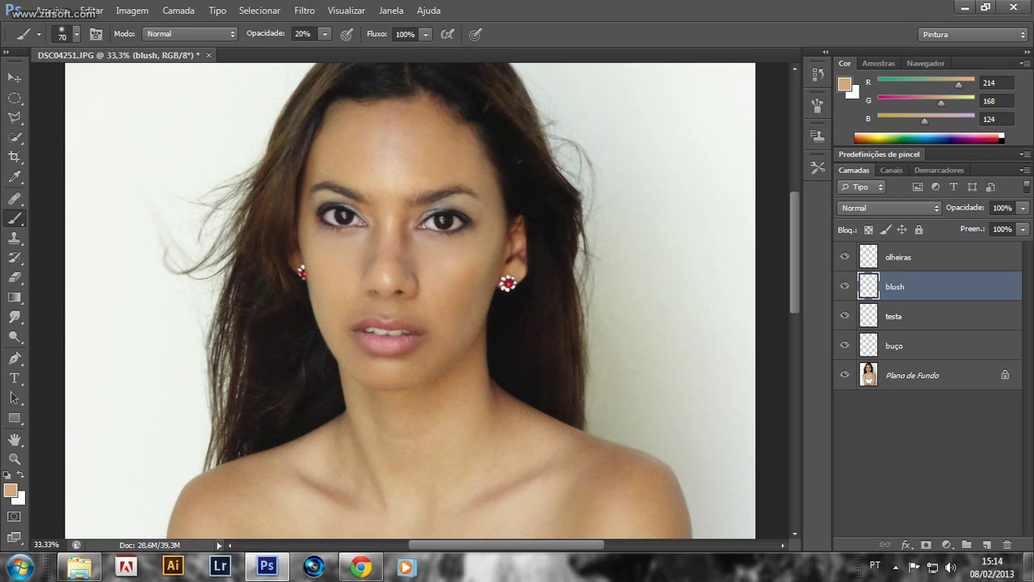
- Paint pink blush (RGB 214, 94, 124) on both cheeks with a 197 px soft brush and erase the spill over the ear and hair
right_click(507, 282)
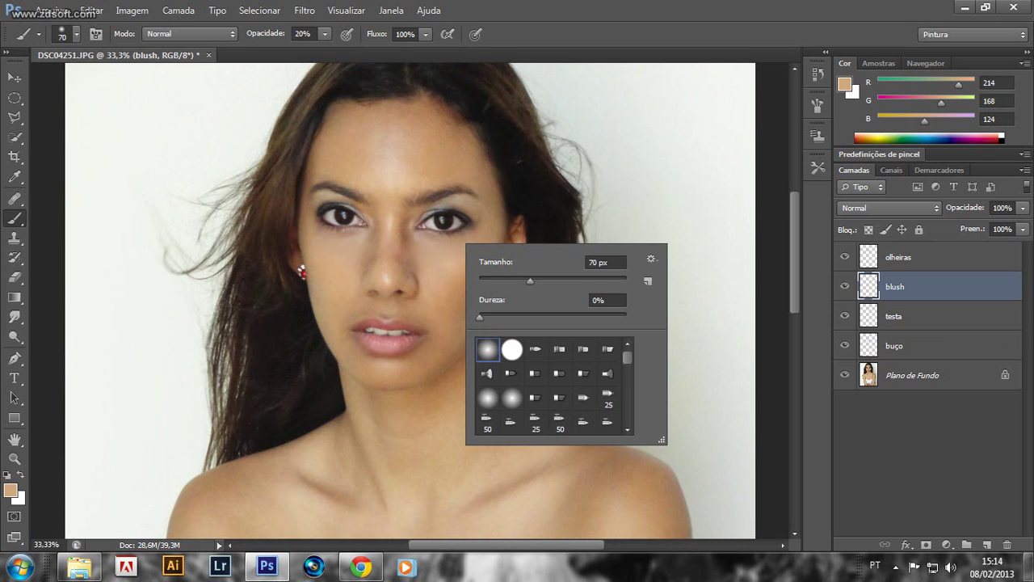
left_click_drag(530, 280, 588, 281)
key("Return")
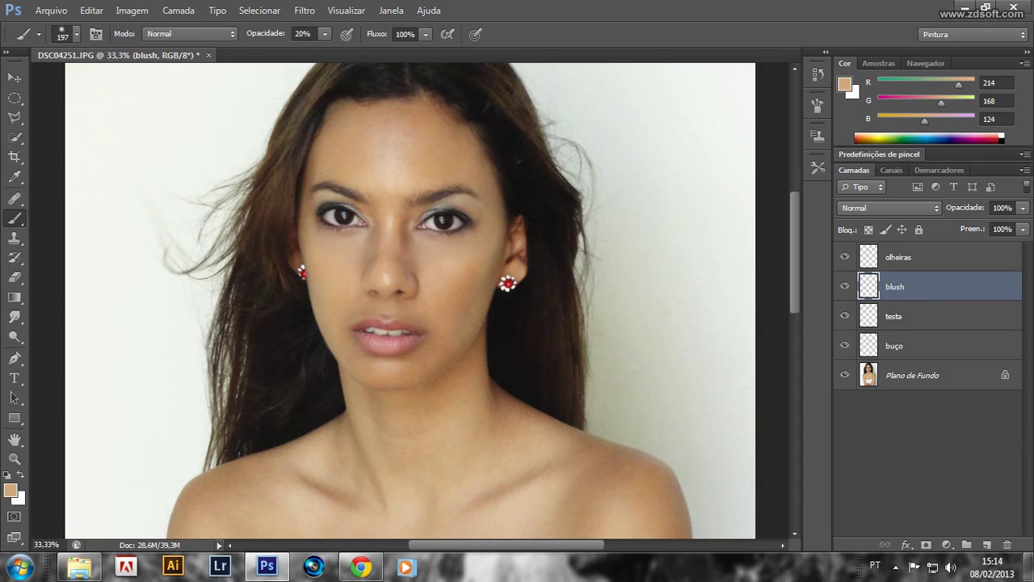
left_click_drag(941, 102, 912, 102)
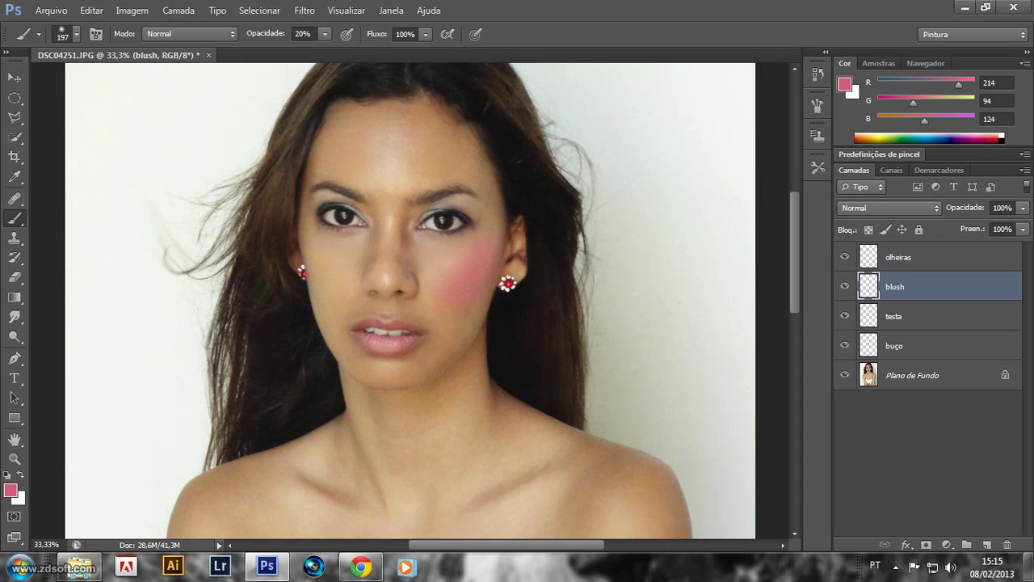
mouse_move(311, 258)
left_mouse_down()
mouse_move(323, 279)
mouse_move(294, 242)
left_mouse_up()
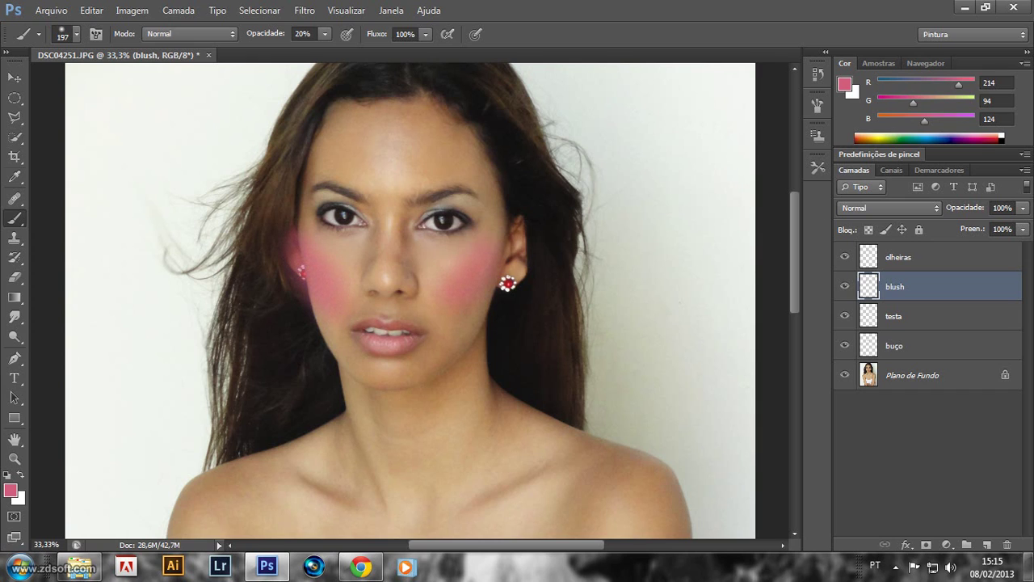
key("e")
mouse_move(283, 243)
left_mouse_down()
mouse_move(284, 273)
mouse_move(292, 234)
mouse_move(305, 307)
left_mouse_up()
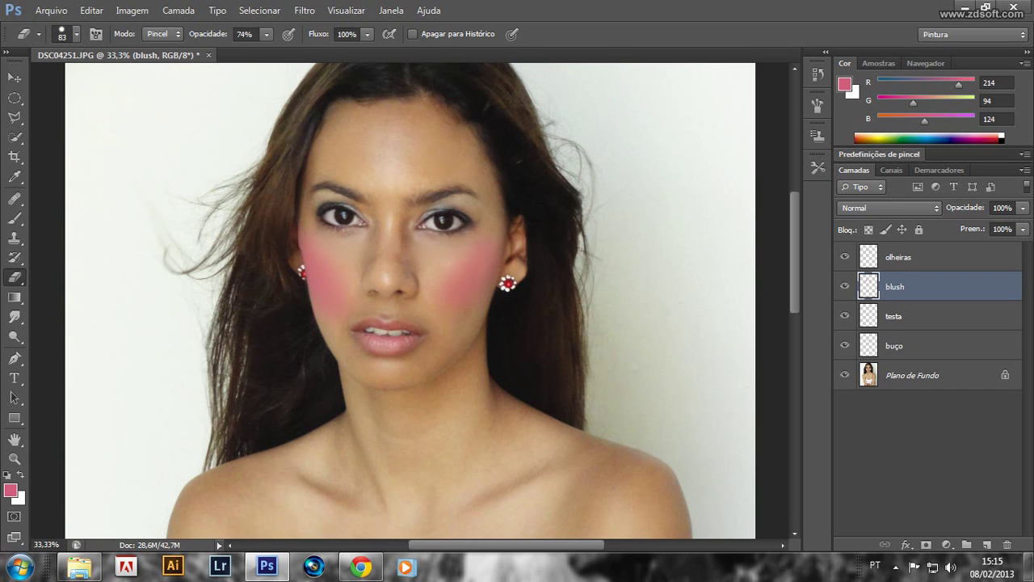
- Try the Luz Indireta blending mode on the "blush" layer and settle on Multiplicação
left_click(888, 208)
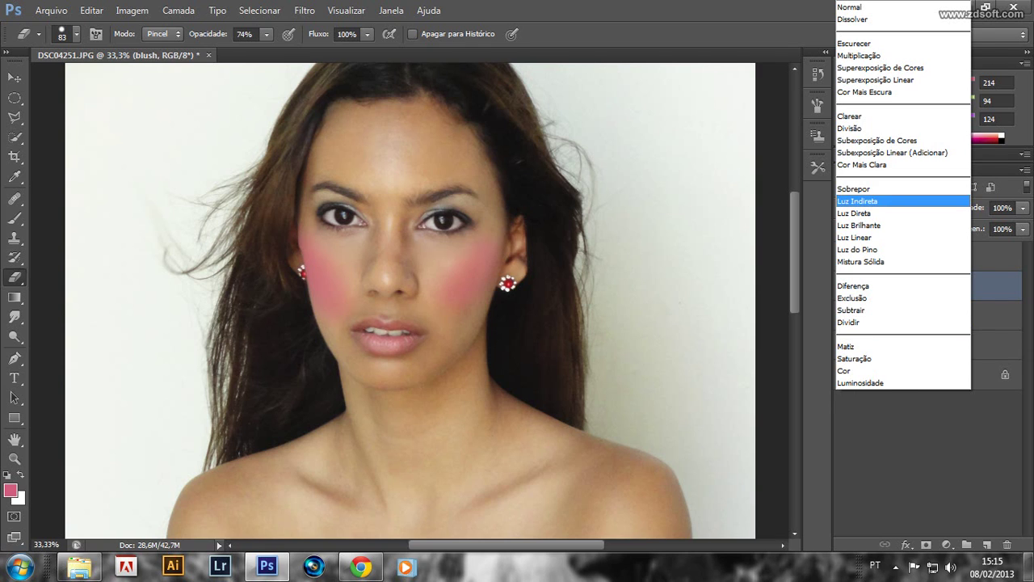
key("Return")
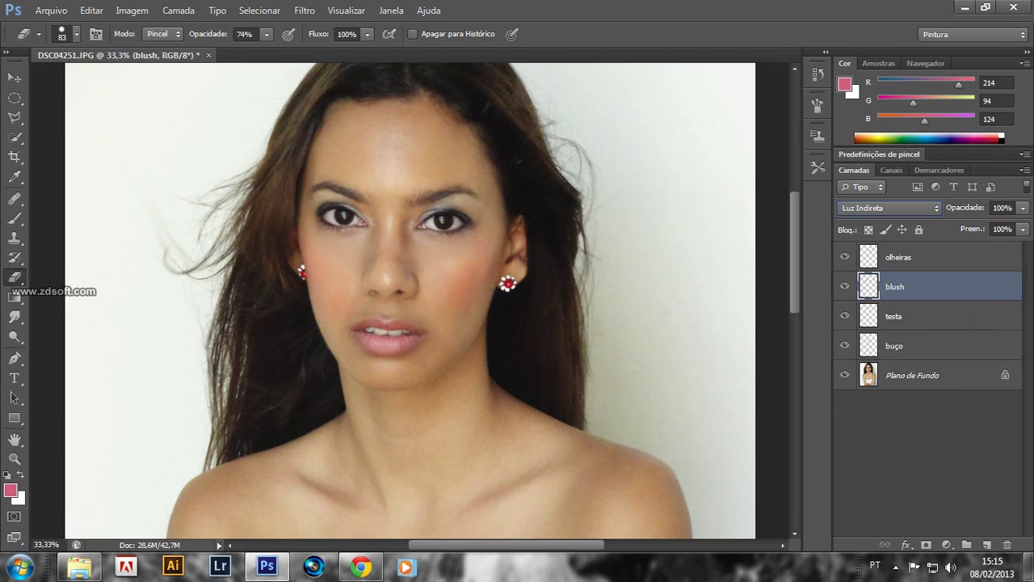
left_click(888, 208)
key("Return")
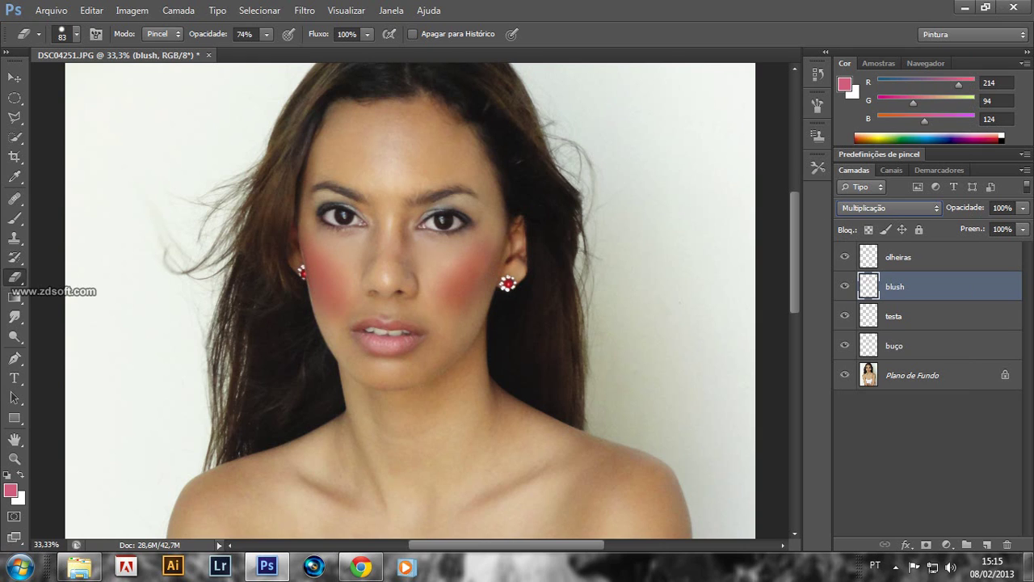
- Lower the opacity of the "blush" layer to 46%
left_click(1023, 207)
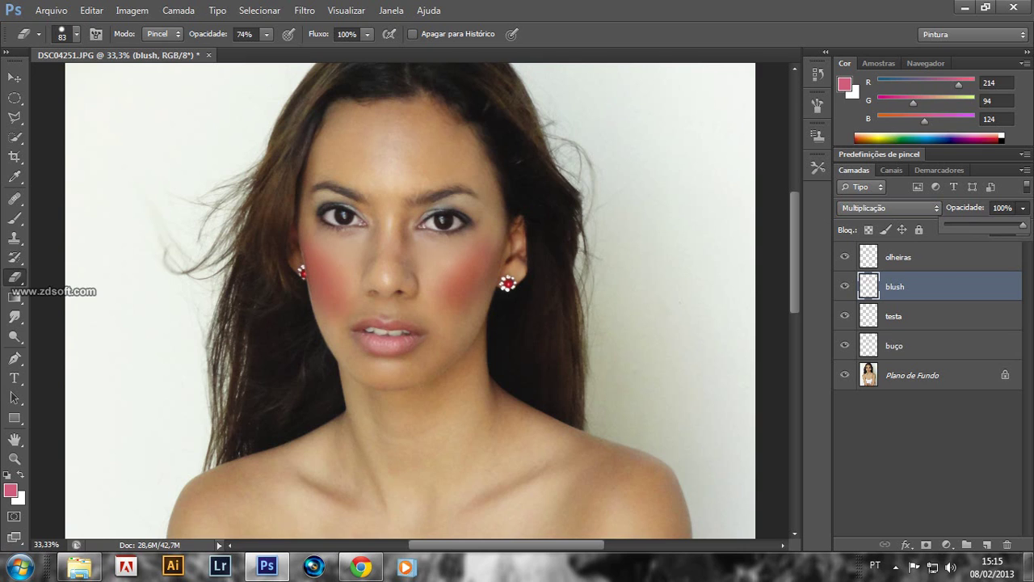
left_click_drag(1023, 226, 980, 226)
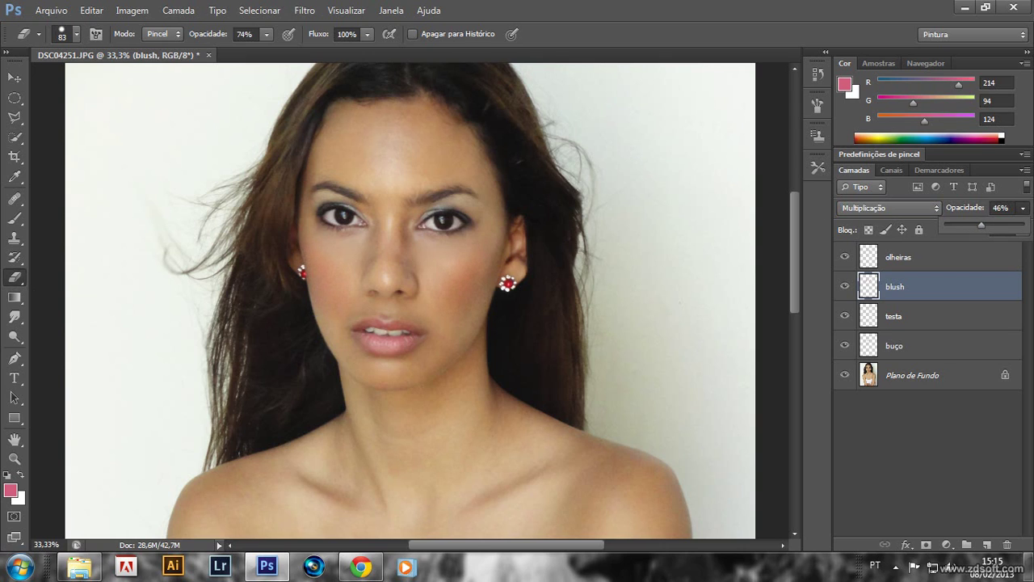
key("Return")
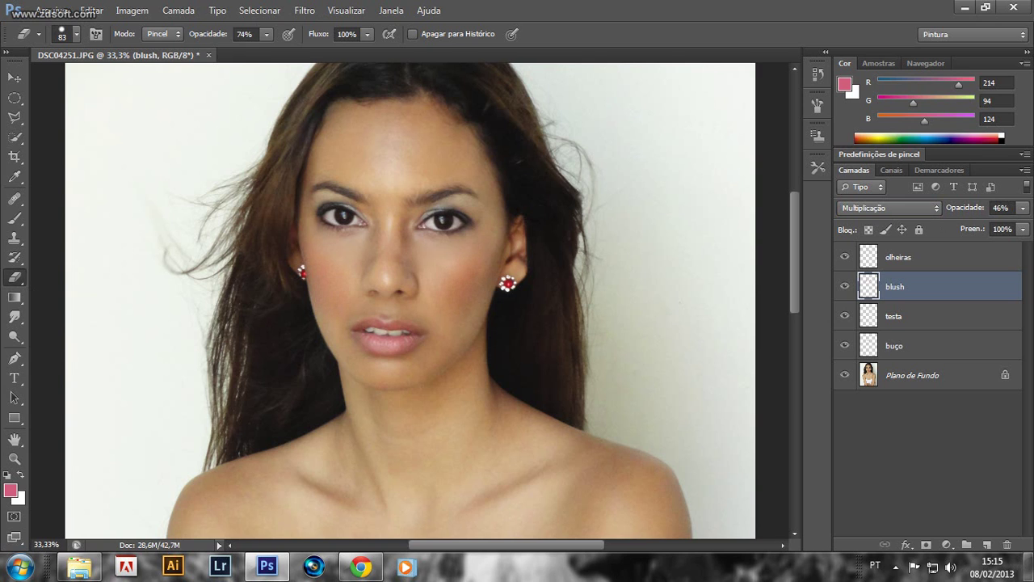
- Soften the "blush" layer with a Gaussian blur (Desfoque Gaussiano) of 7,4 pixels radius
left_click(304, 11)
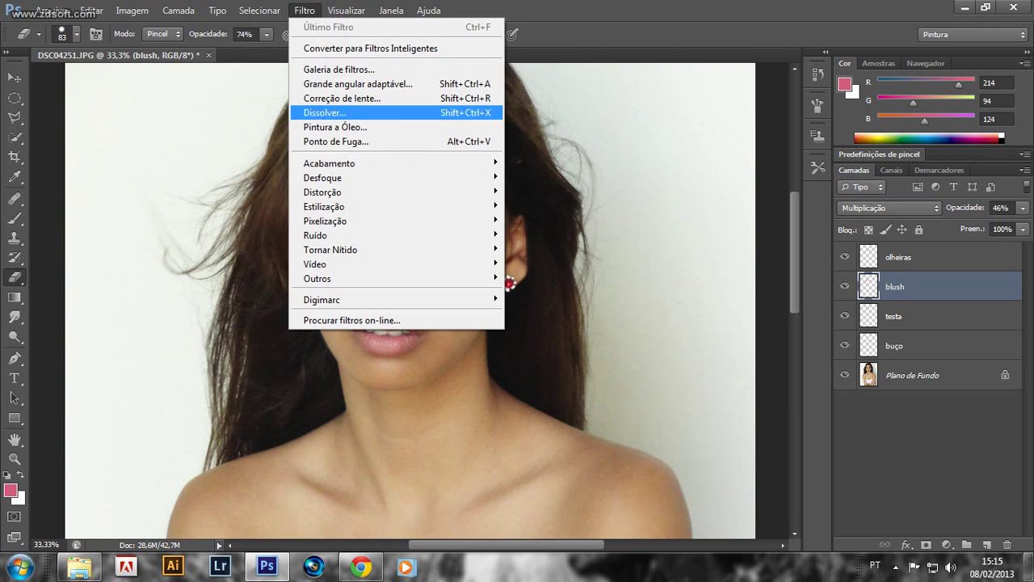
mouse_move(322, 176)
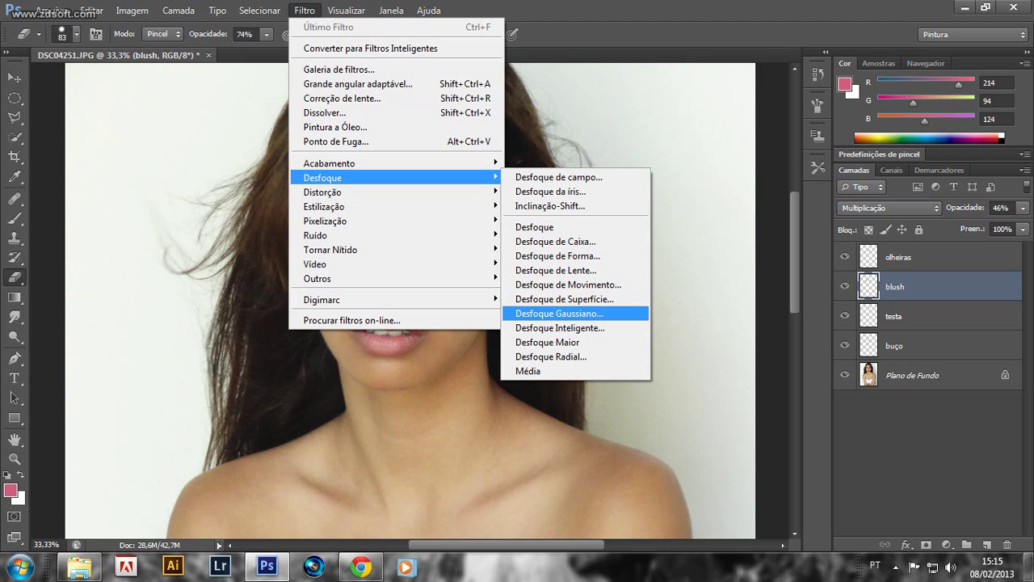
left_click(558, 313)
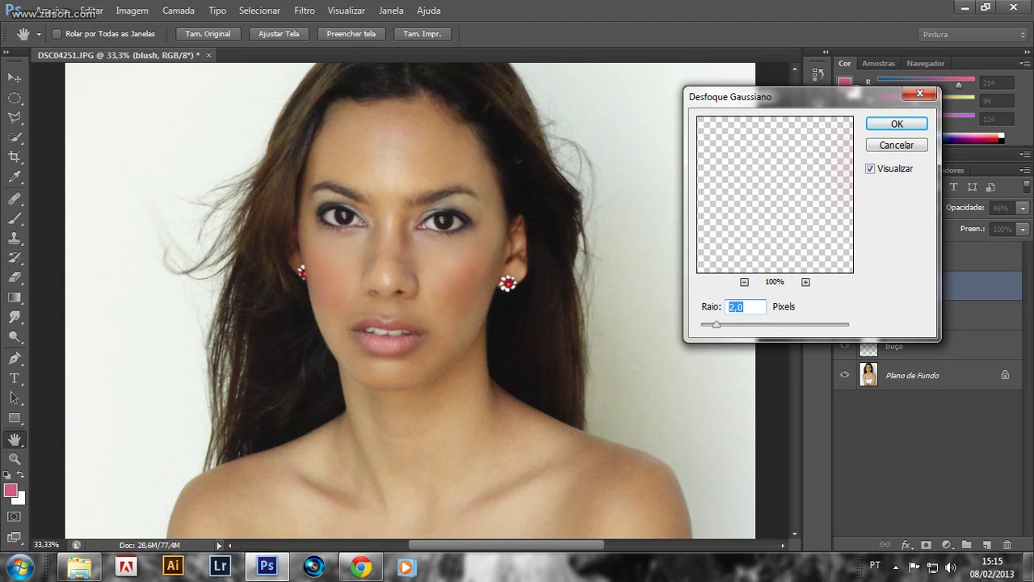
key("shift+Up")
key("shift+Up")
key("shift+Up")
key("shift+Up")
key("Up")
key("Up")
key("Up")
key("shift+Up")
key("shift+Up")
key("shift+Up")
key("Down")
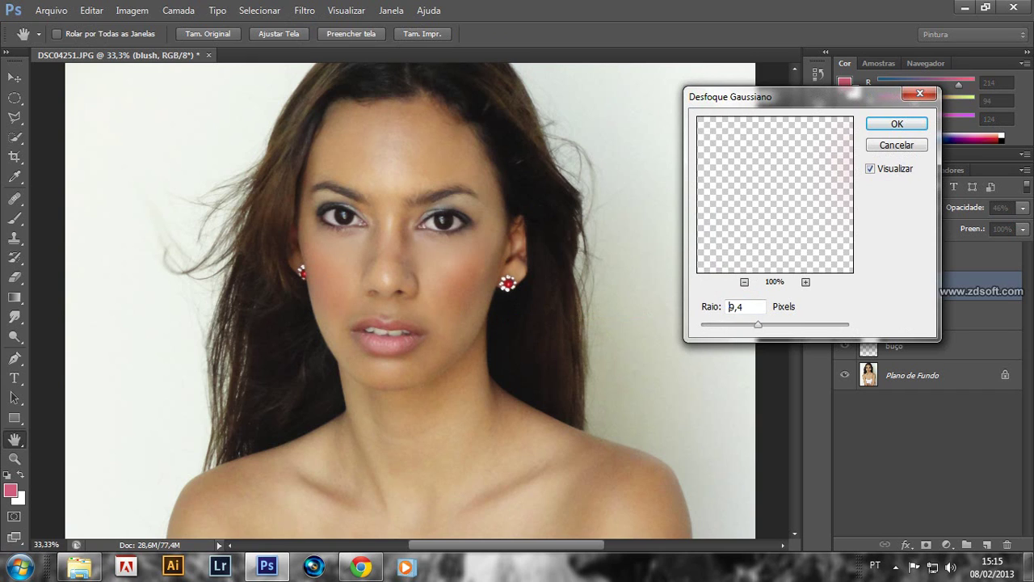
key("shift+Up")
key("Up")
key("Up")
key("shift+Up")
key("Up")
key("Up")
key("Up")
type("7,4")
double_click(729, 307)
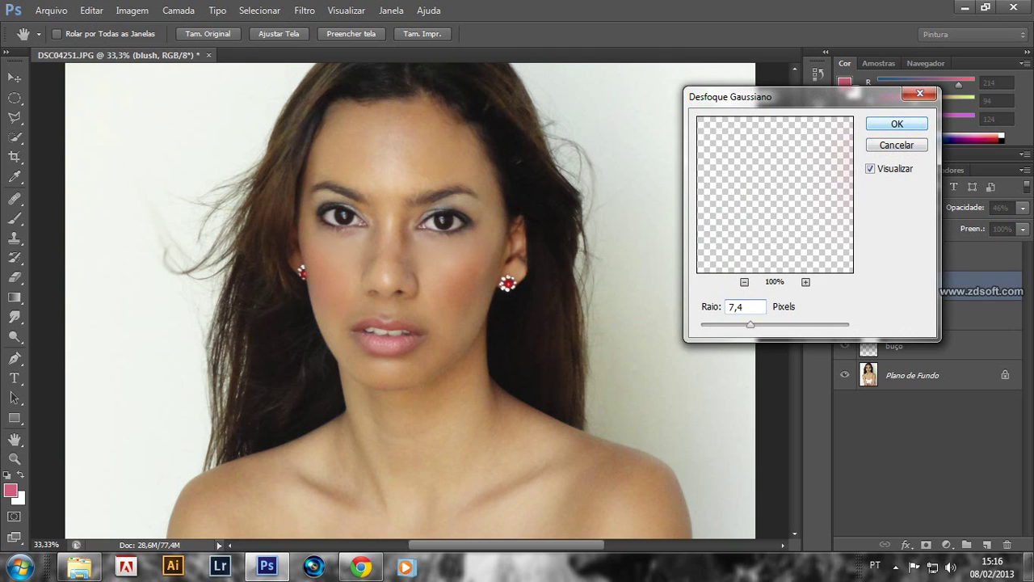
key("Return")
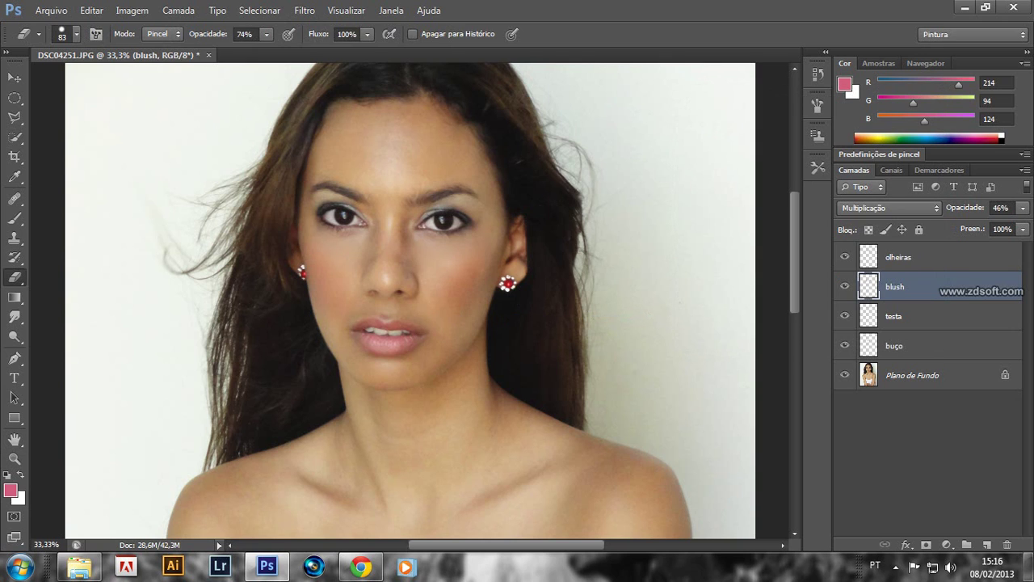
- Reduce the opacity of the "blush" layer further to 33%
left_click(1023, 208)
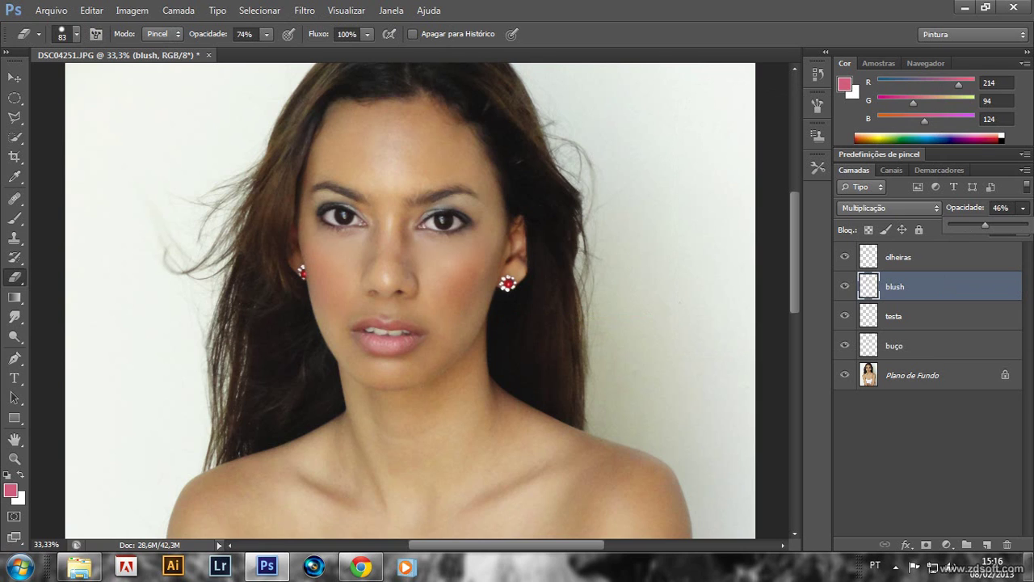
left_click_drag(985, 225, 975, 225)
key("Return")
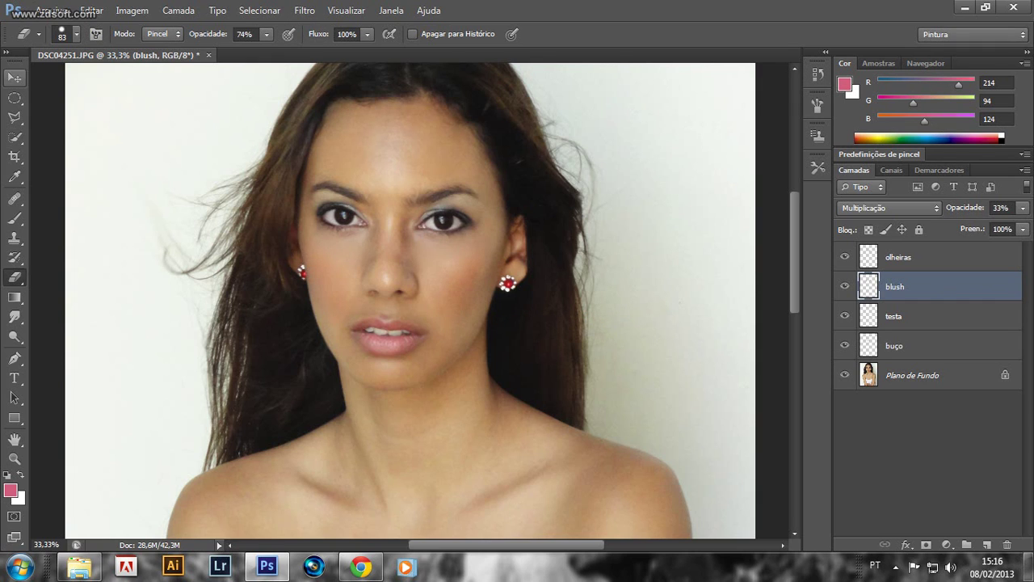
- Stretch the "blush" layer horizontally outward on both sides of the face and apply the transformation
left_click(14, 78)
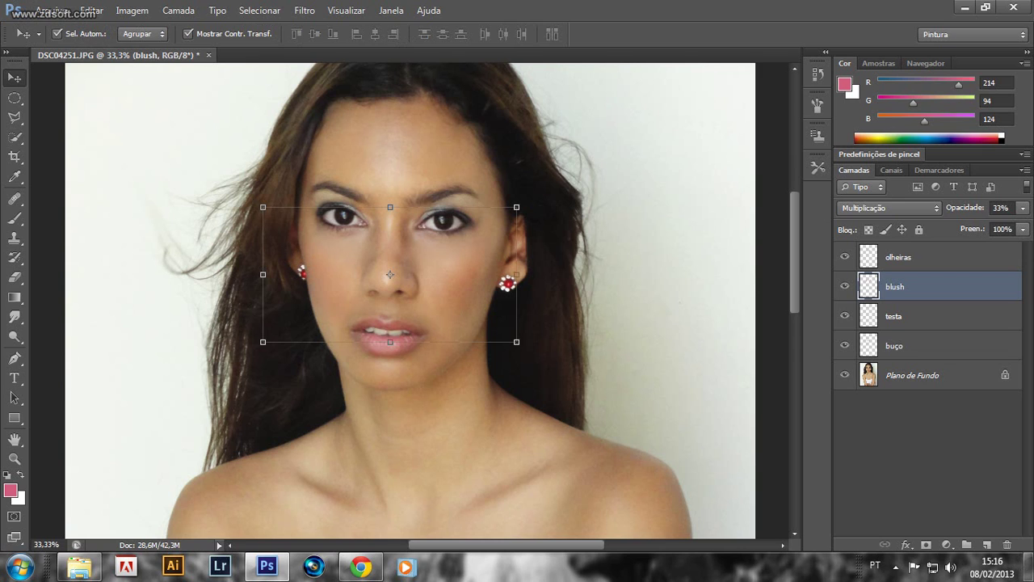
left_click_drag(516, 274, 558, 275)
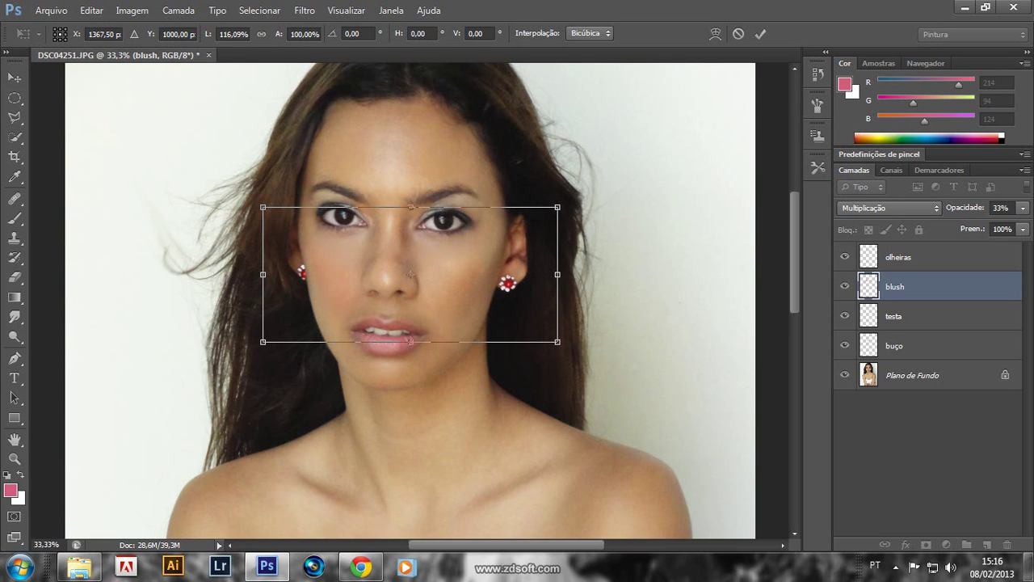
left_click_drag(263, 275, 251, 274)
key("Return")
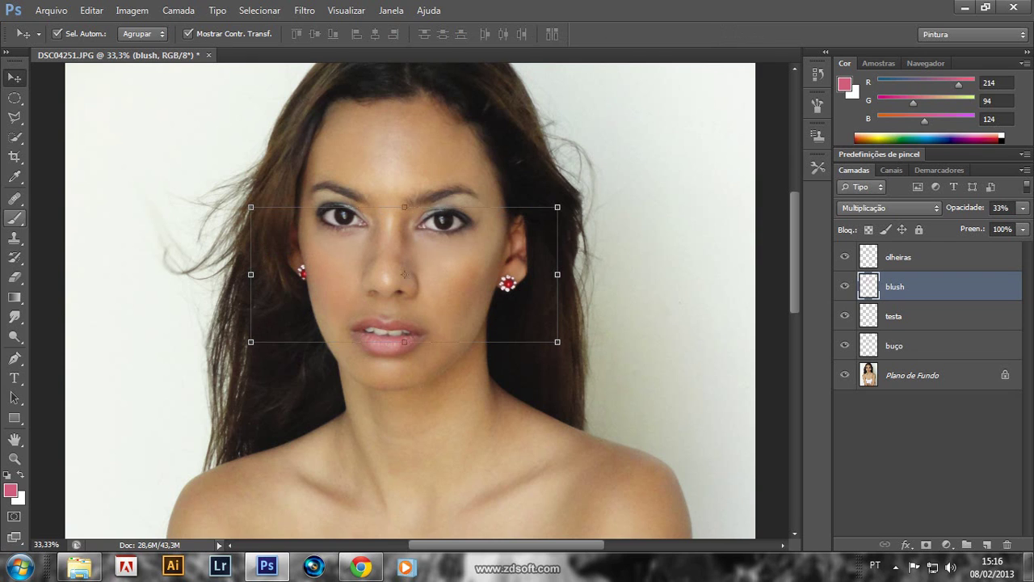
- Add a new empty layer with the default name above the "blush" layer for brush work
key("b")
key("ctrl+minus")
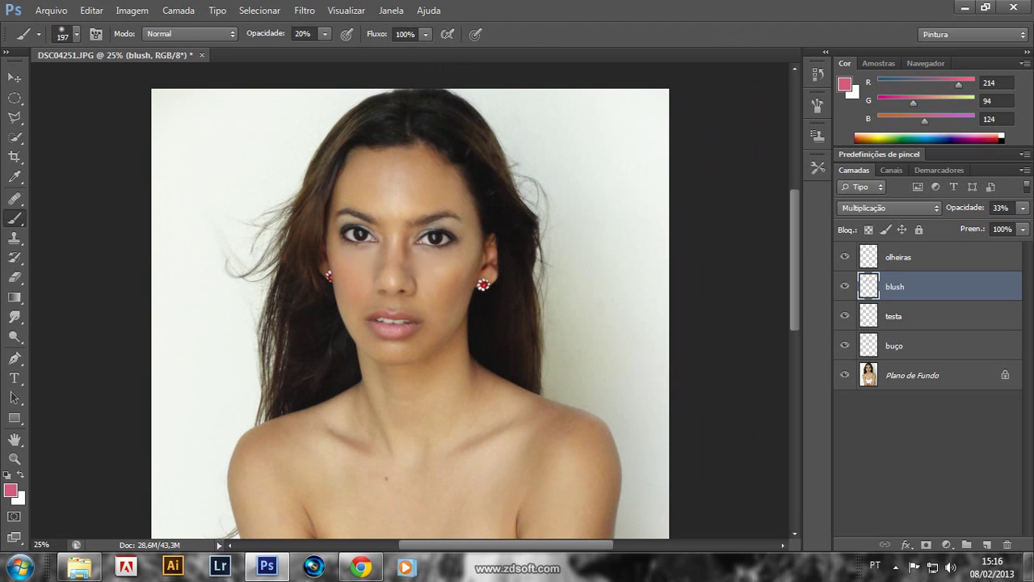
key("ctrl+plus")
key("ctrl+plus")
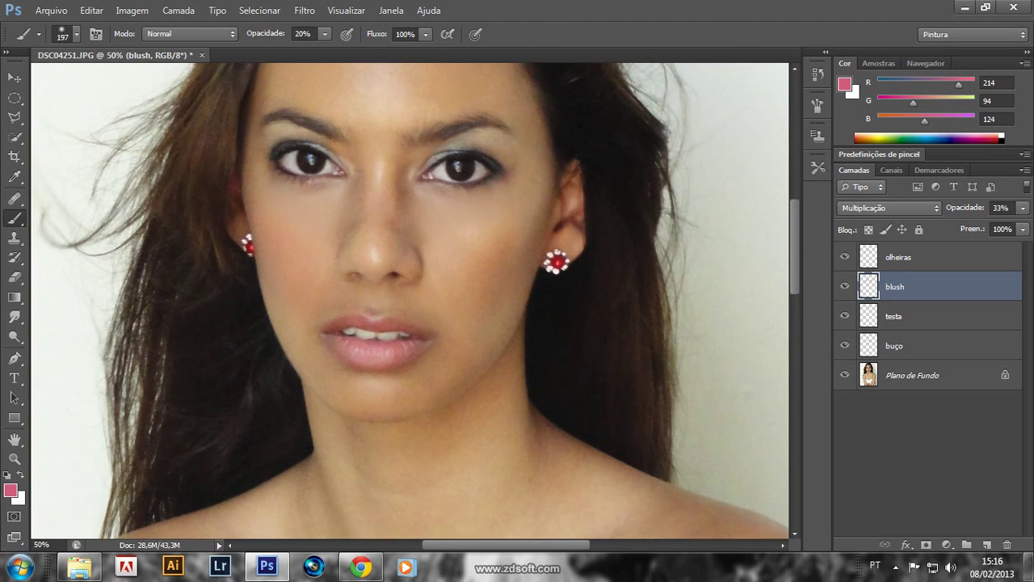
key("ctrl+shift+n")
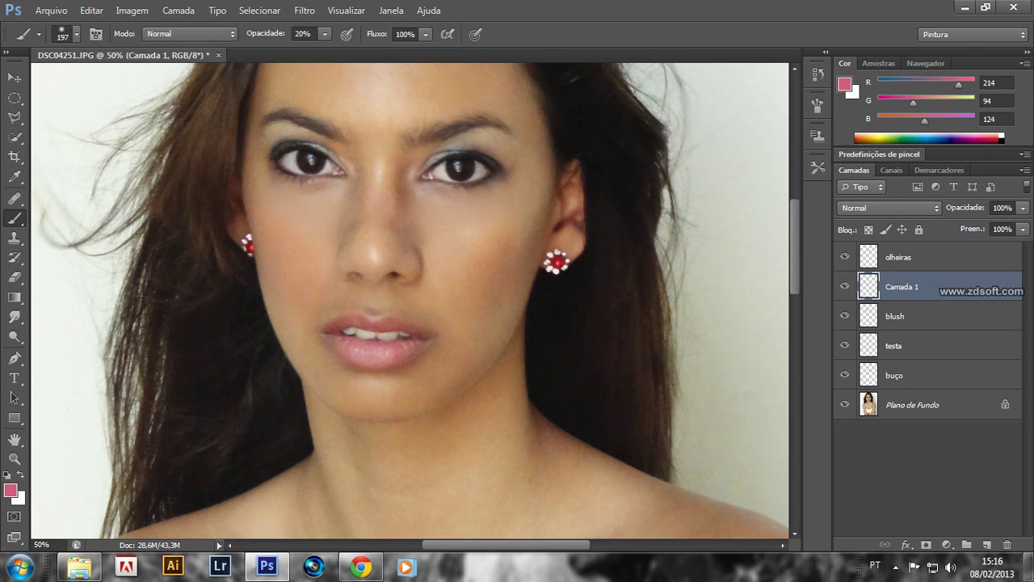
- Paint over the lower lip with a 64 px brush at 100% opacity, using a pink sampled from the lips
right_click(536, 340)
left_click_drag(646, 378, 596, 378)
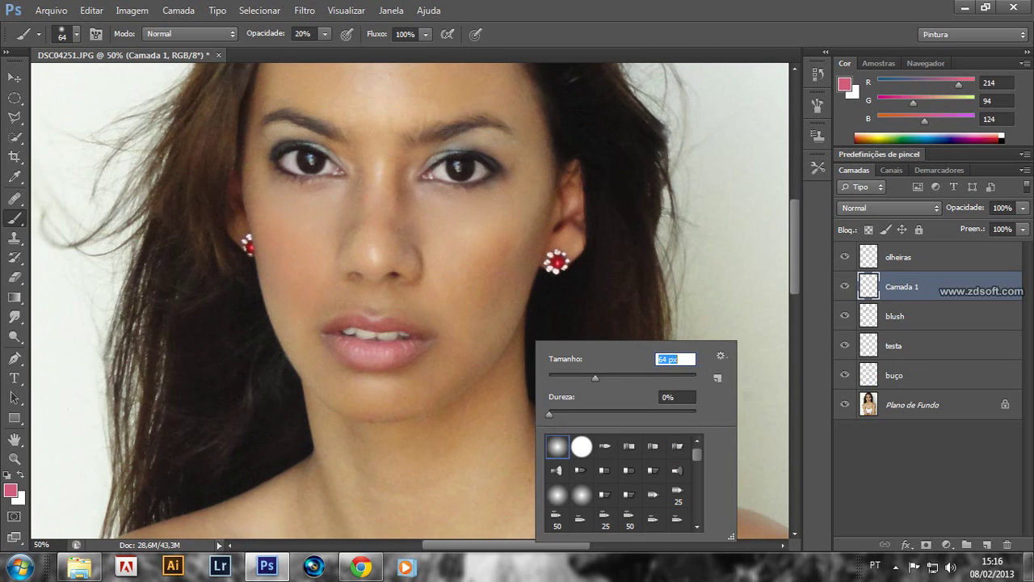
key("Return")
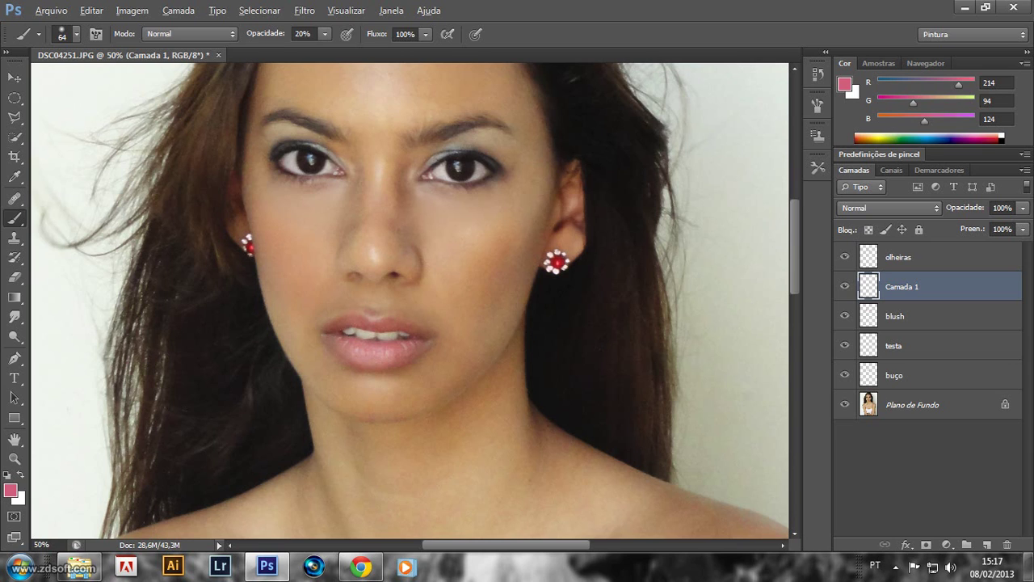
left_click(339, 337, "alt")
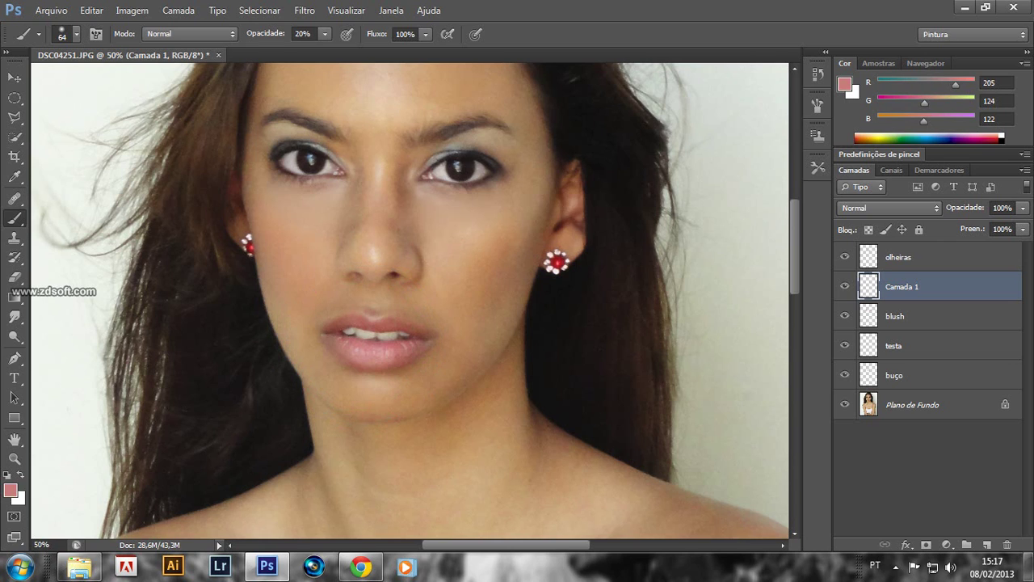
left_click(324, 34)
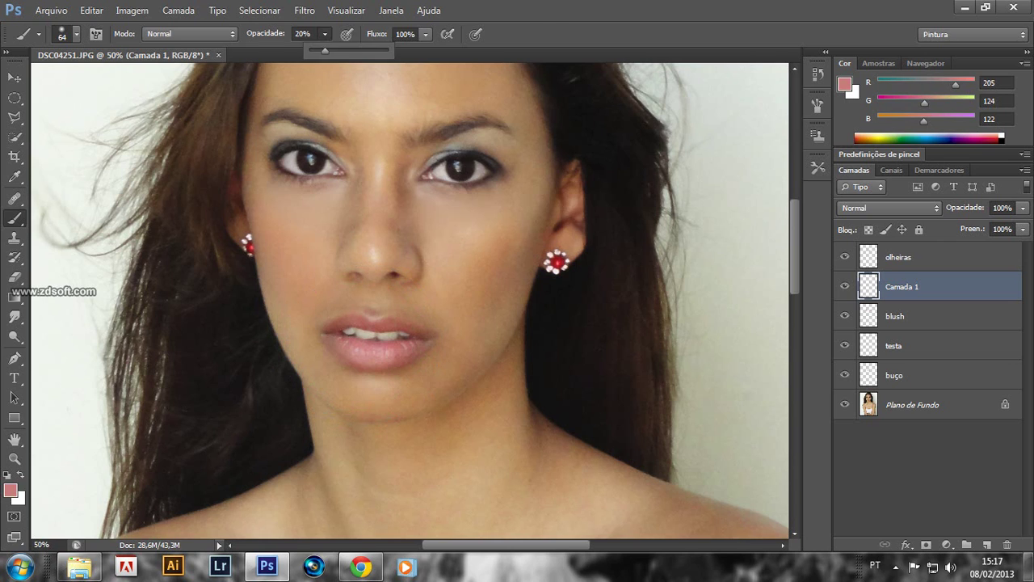
left_click_drag(324, 50, 387, 50)
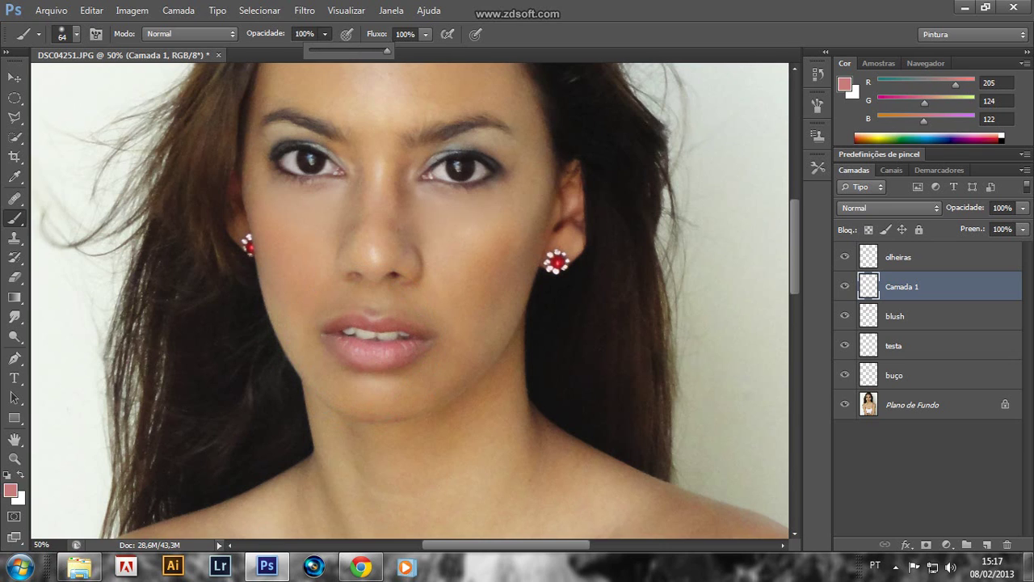
mouse_move(323, 333)
left_mouse_down()
mouse_move(400, 363)
mouse_move(422, 337)
mouse_move(386, 341)
left_mouse_up()
- Reduce the brush size to 26 px and paint the upper lip and mouth corners in the same pink
right_click(417, 352)
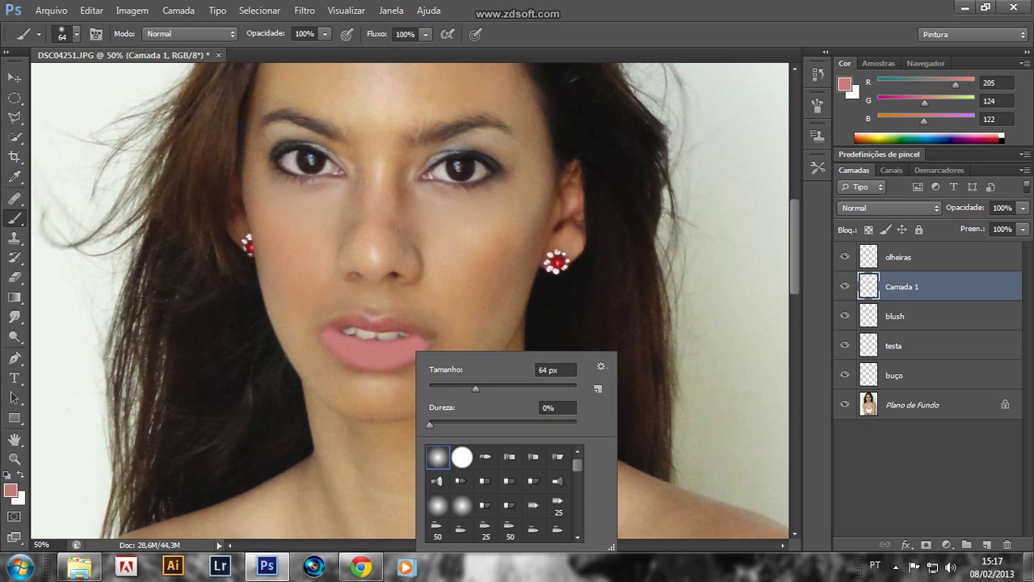
type("2226")
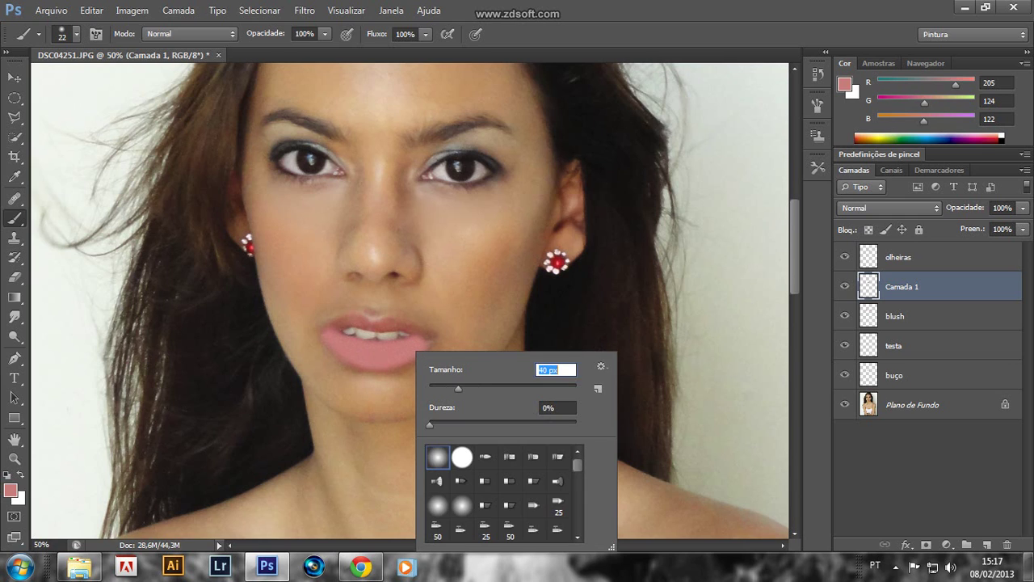
key("Return")
mouse_move(368, 326)
left_mouse_down()
mouse_move(336, 319)
mouse_move(433, 335)
mouse_move(426, 341)
left_mouse_up()
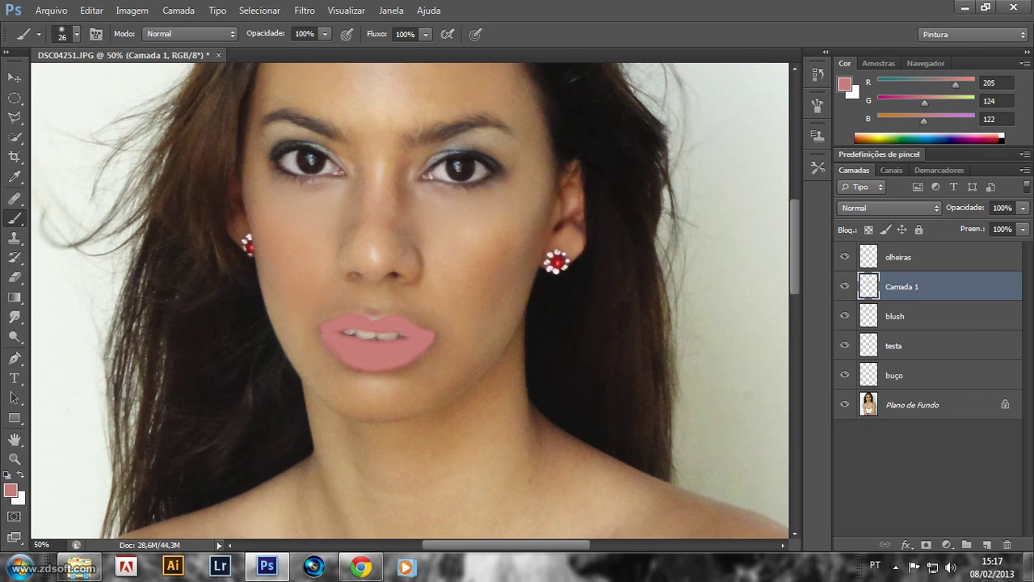
- Blend the painted lip layer with Soft Light (Luz Indireta) and lower its opacity to 45%
left_click(888, 208)
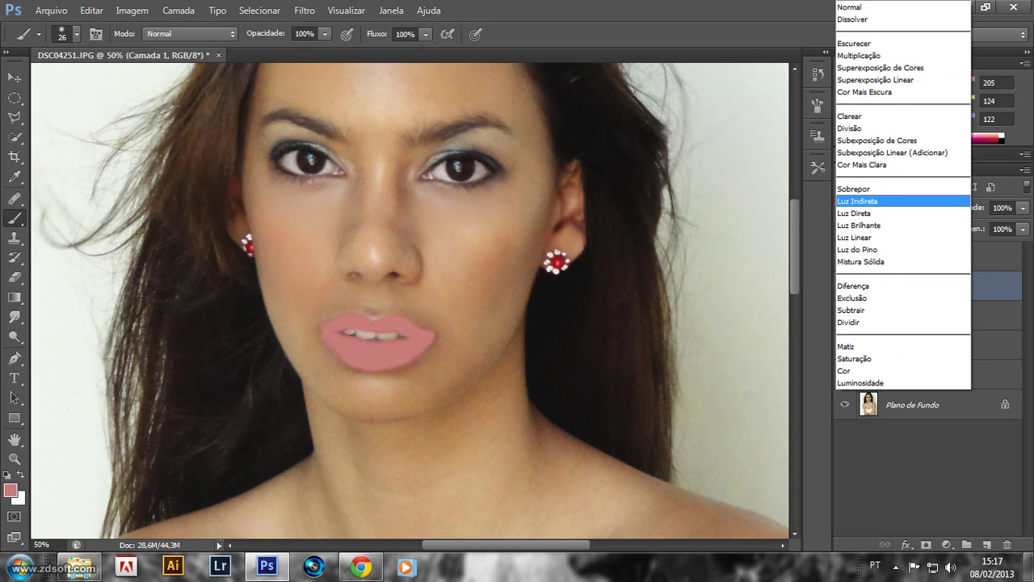
key("Return")
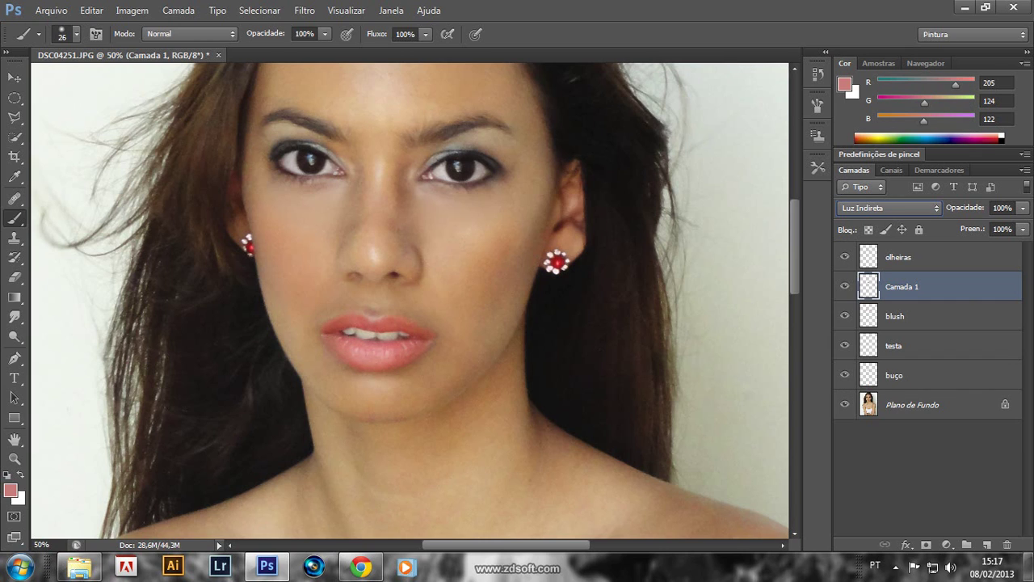
left_click(1023, 207)
left_click_drag(1022, 226, 988, 226)
key("Return")
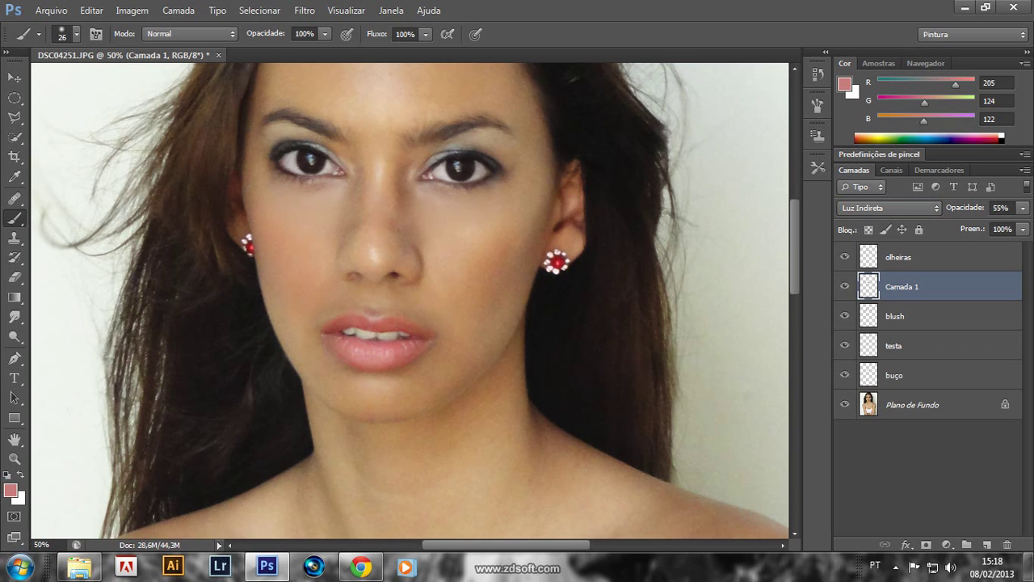
left_click(1023, 208)
left_click_drag(988, 225, 984, 226)
key("Return")
- Try alternative lip colours on the painted layer with Hue/Saturation (Matiz/Saturação), using hues such as -180, +71, -21, +32 and +81
left_click(131, 10)
mouse_move(161, 49)
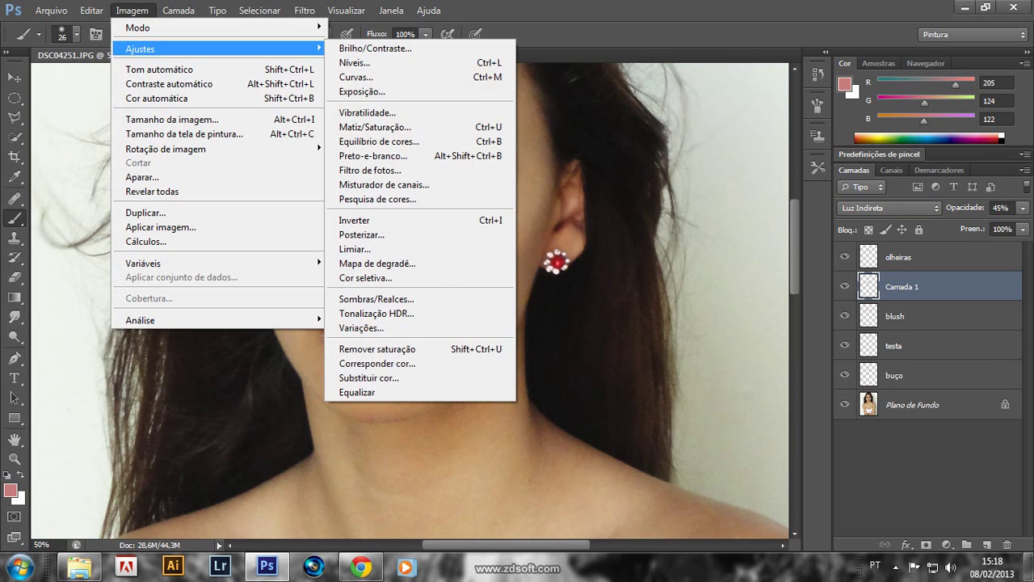
left_click(374, 127)
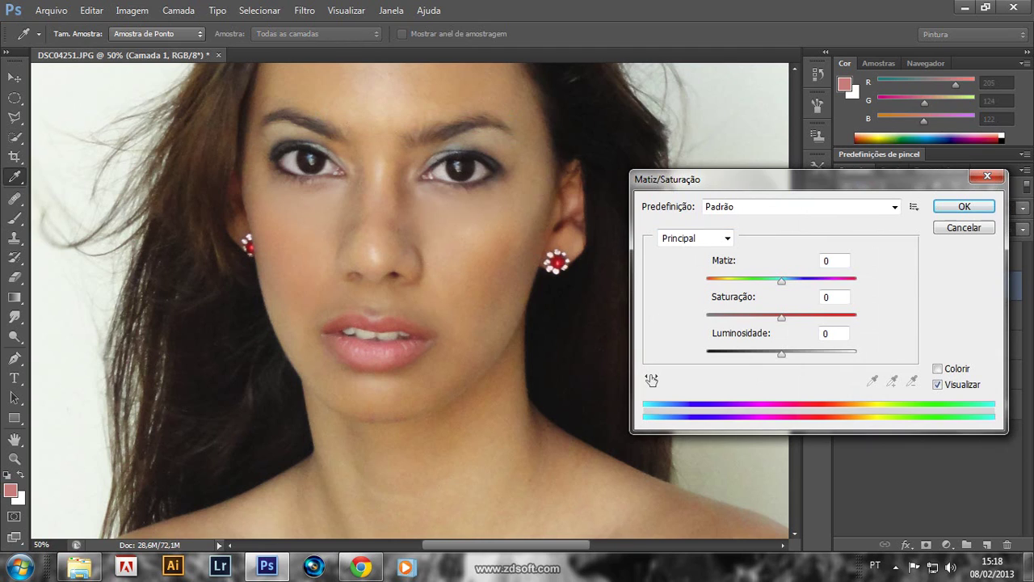
key("Tab")
key("Down")
key("Down")
key("Down")
key("Down")
key("Down")
key("Down")
key("Down")
key("Down")
key("Down")
key("Down")
key("Down")
key("Down")
key("Down")
key("Down")
key("Down")
key("Down")
key("Down")
key("Down")
key("Down")
key("Down")
key("shift+Down")
key("shift+Down")
key("shift+Down")
key("shift+Down")
key("shift+Down")
key("shift+Down")
key("shift+Down")
key("shift+Down")
key("shift+Down")
key("shift+Down")
key("shift+Down")
key("shift+Down")
key("shift+Down")
key("shift+Down")
key("shift+Down")
key("shift+Down")
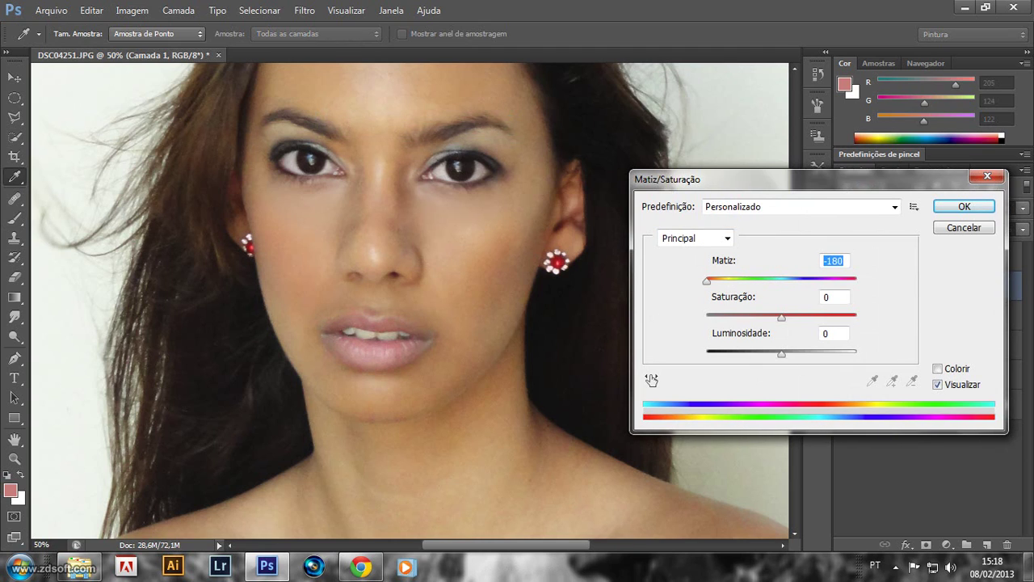
key("shift+Up")
key("shift+Up")
key("shift+Up")
key("shift+Up")
key("shift+Up")
key("shift+Up")
key("shift+Up")
key("shift+Up")
key("shift+Up")
key("shift+Up")
key("shift+Up")
key("shift+Up")
key("shift+Up")
key("shift+Up")
key("shift+Up")
key("shift+Up")
key("shift+Up")
key("shift+Up")
key("shift+Up")
key("shift+Up")
type("71")
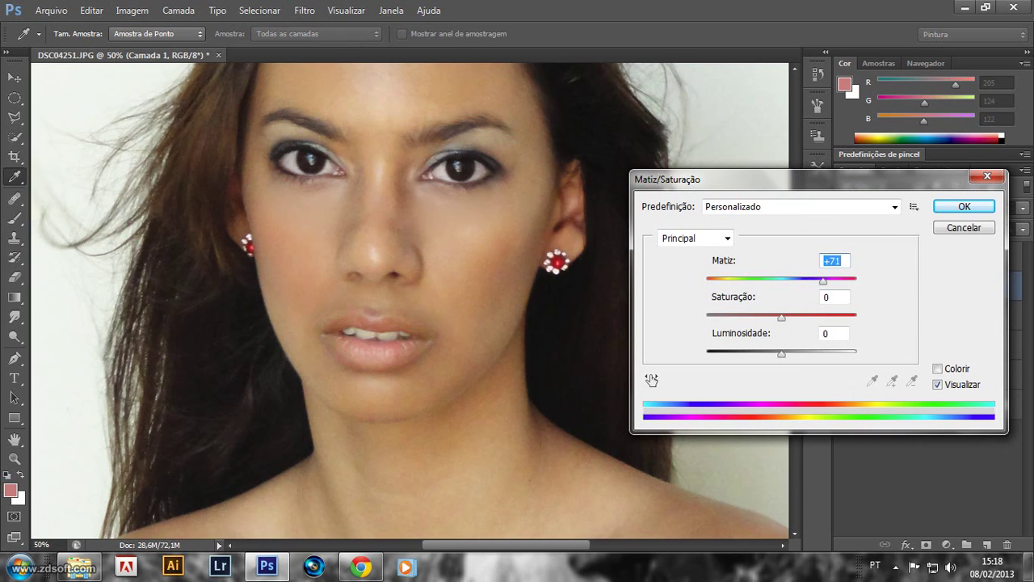
type("-21")
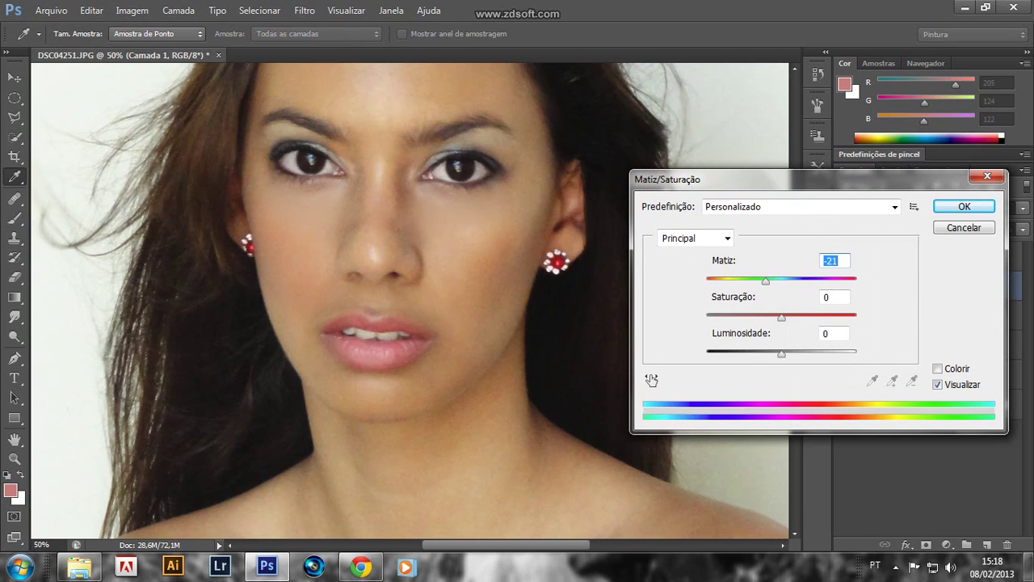
type("1593")
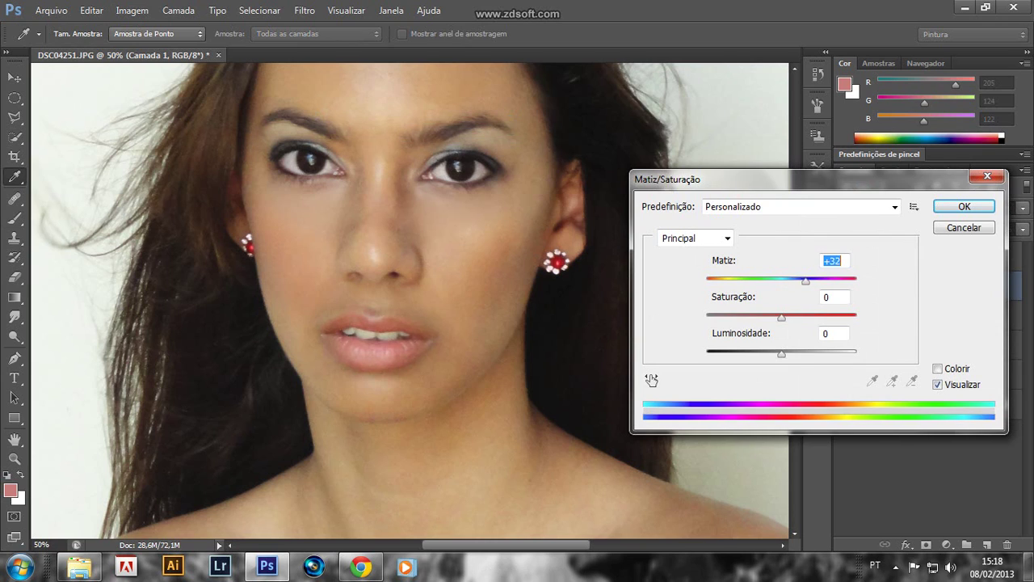
key("Down")
key("Down")
key("Down")
key("Down")
key("Down")
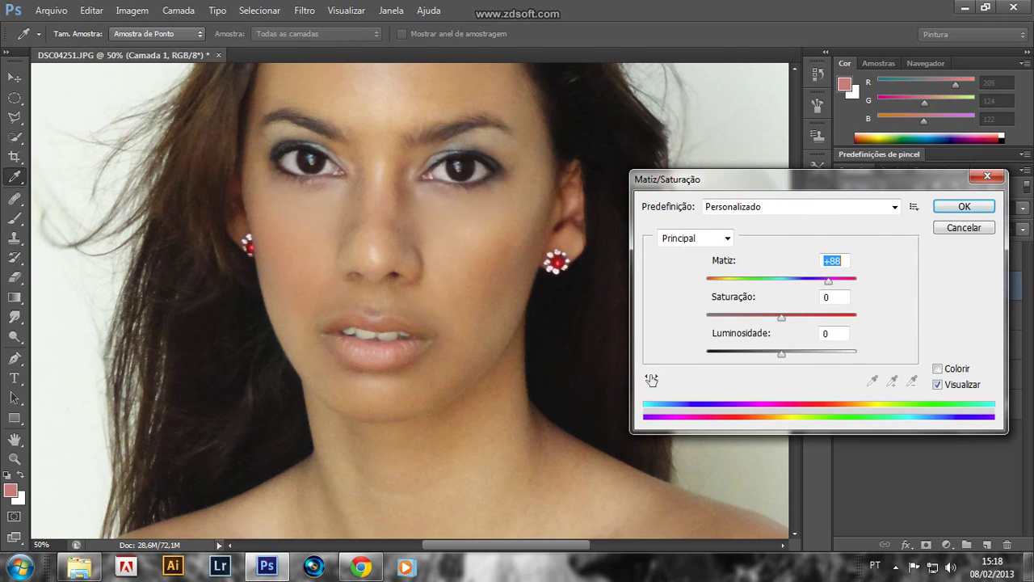
key("Down")
key("Down")
key("Down")
key("Down")
key("Down")
key("Down")
key("Down")
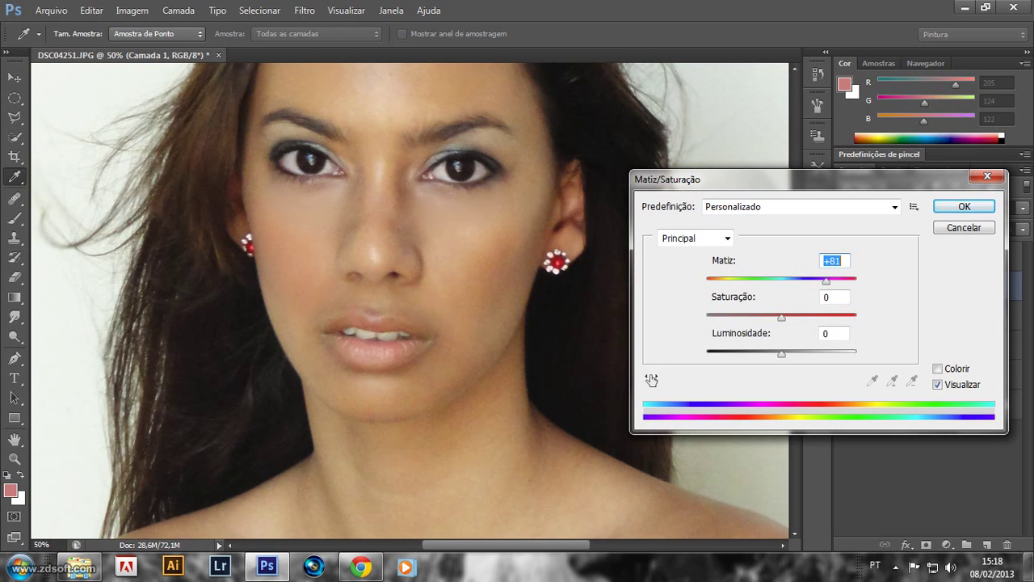
key("ctrl+minus")
key("ctrl+minus")
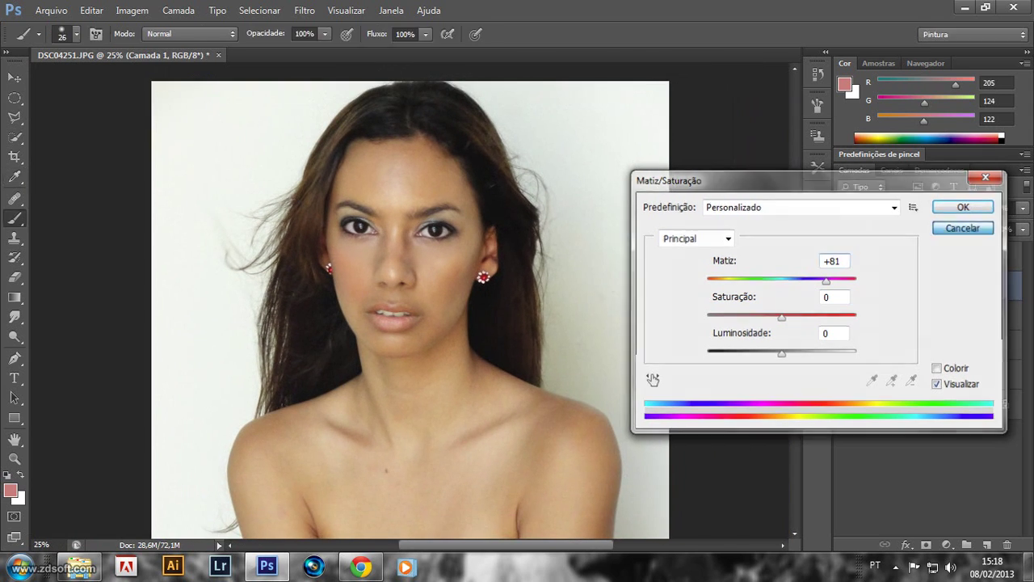
key("Return")
- Merge all visible layers into the background layer (Plano de Fundo)
key("b")
key("ctrl+plus")
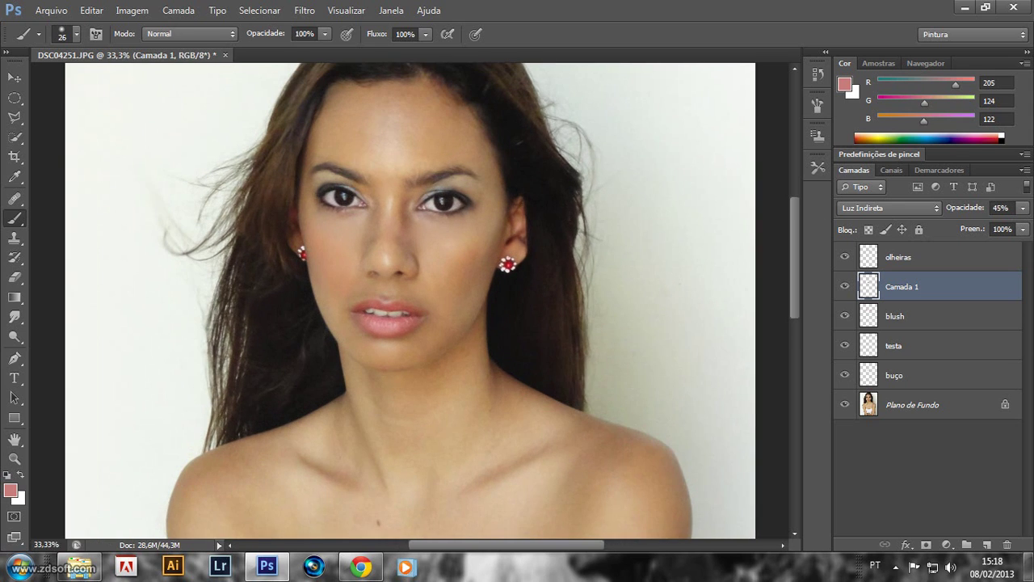
key("ctrl+minus")
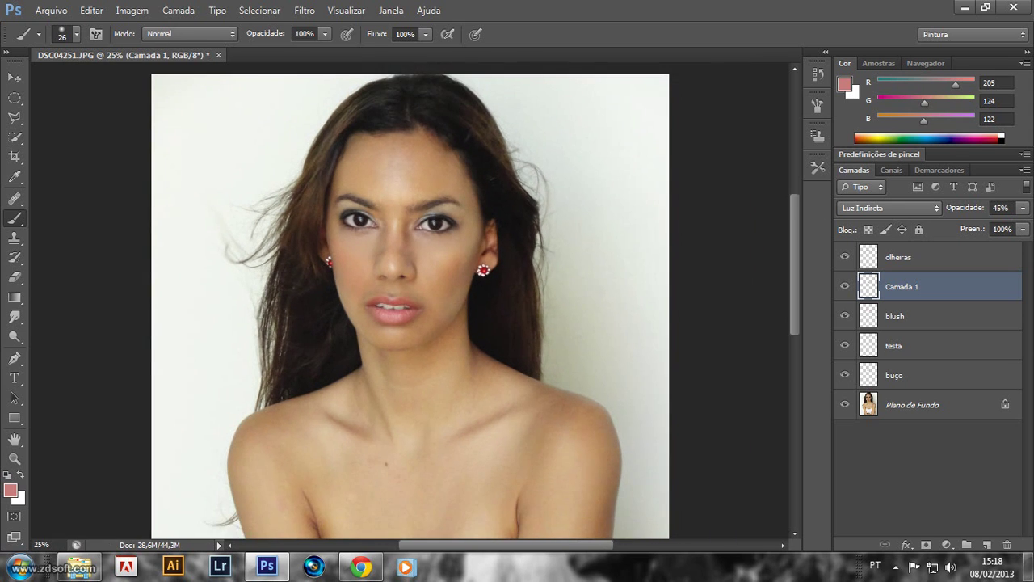
key("ctrl+minus")
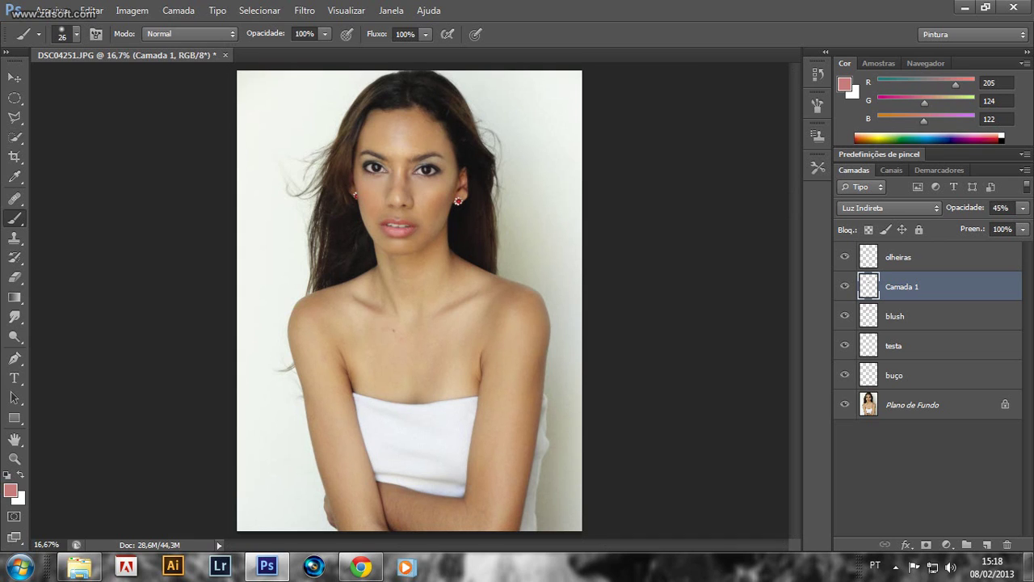
key("ctrl+plus")
scroll(410, 300, "up", 1)
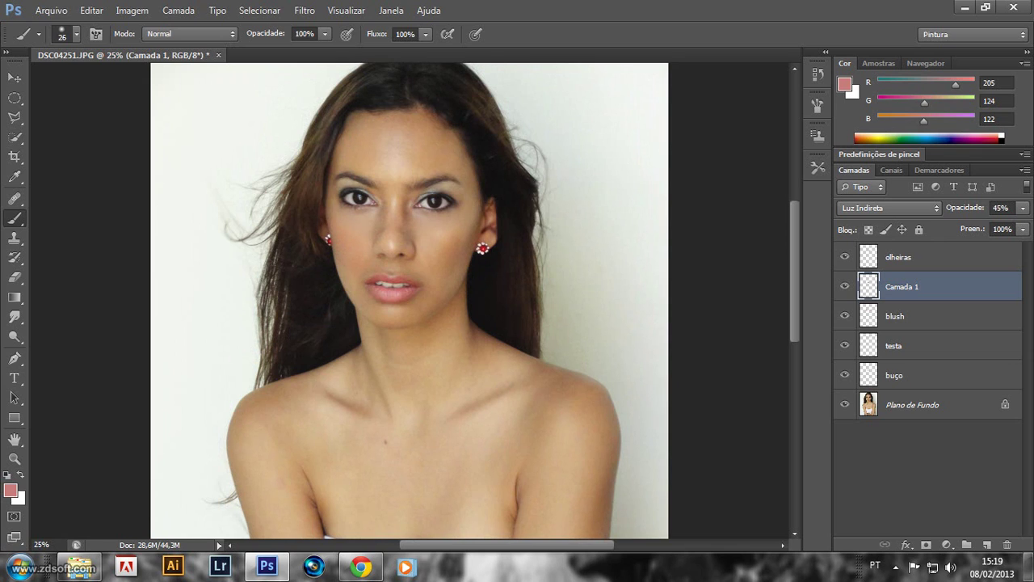
key("ctrl+shift+e")
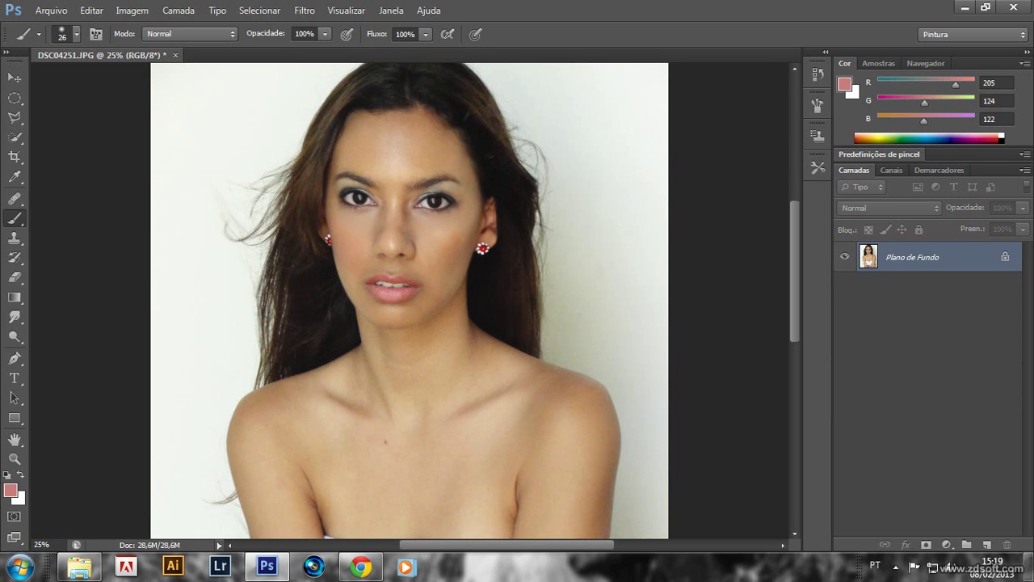
- Adjust the merged portrait with Brightness/Contrast (Brilho/Contraste), setting brightness to 9 and contrast to 1
left_click(132, 10)
mouse_move(142, 48)
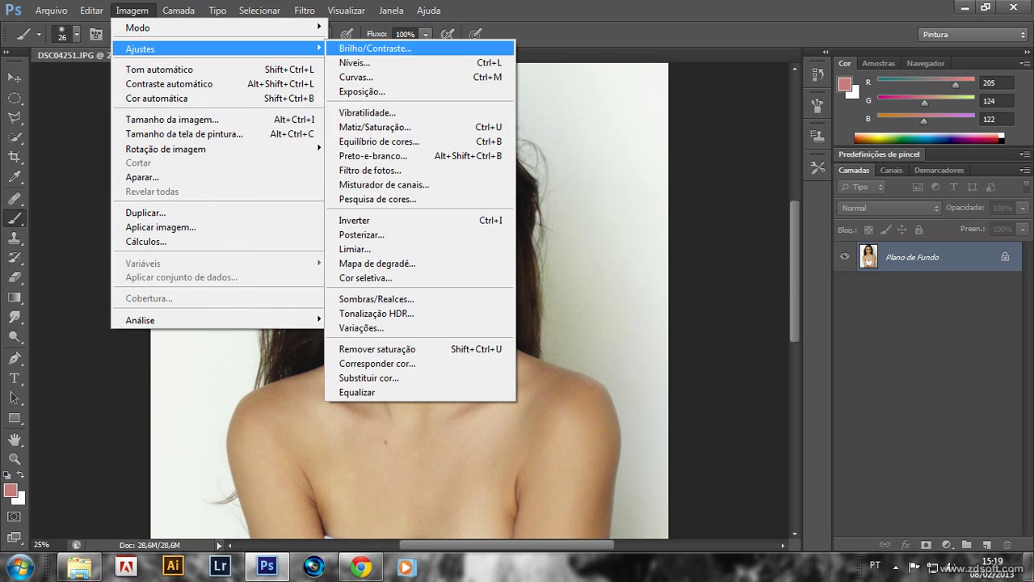
left_click(375, 48)
left_click_drag(711, 202, 719, 203)
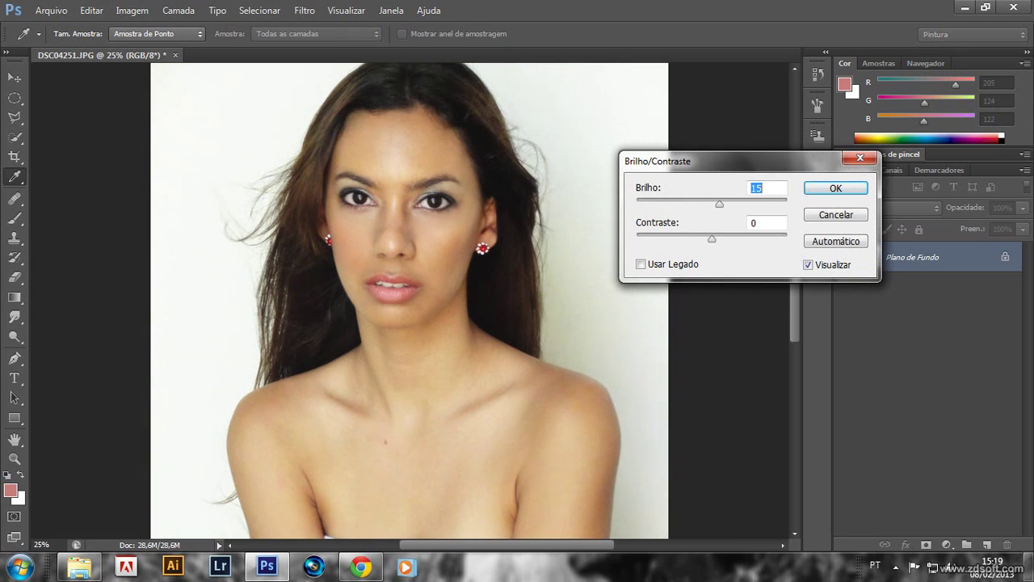
type("9")
key("Tab")
key("Up")
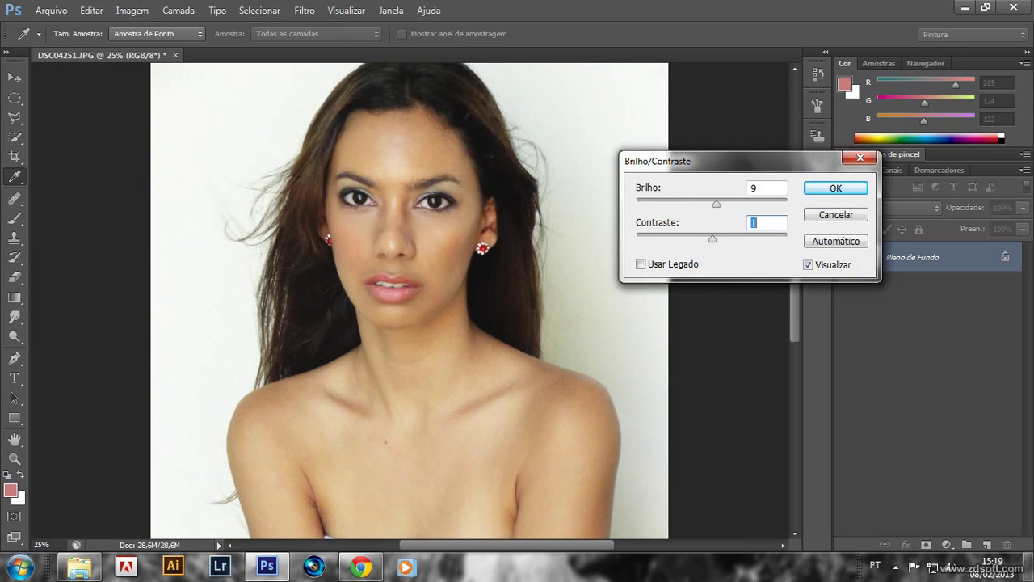
key("Return")
key("b")
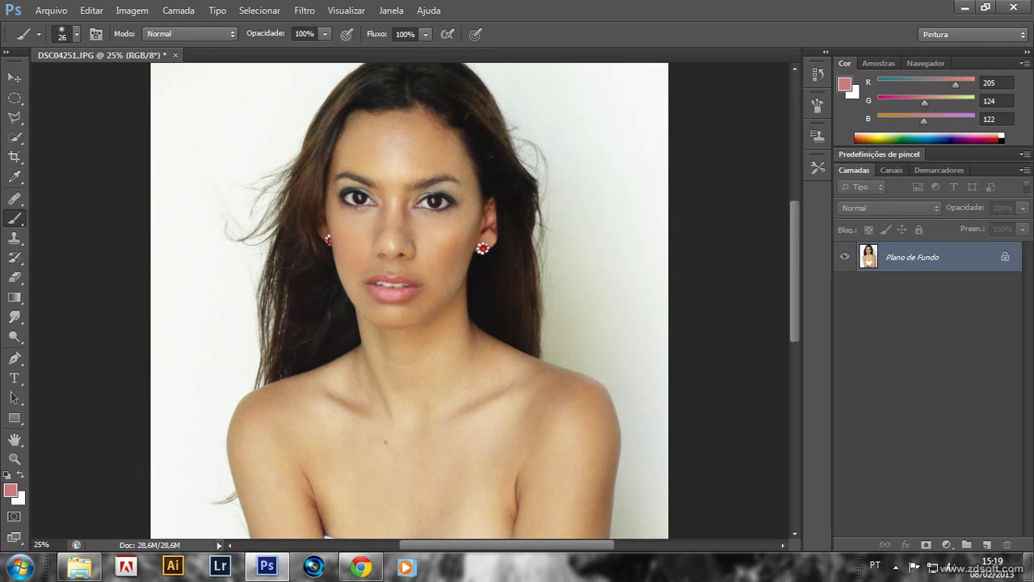
key("ctrl+minus")
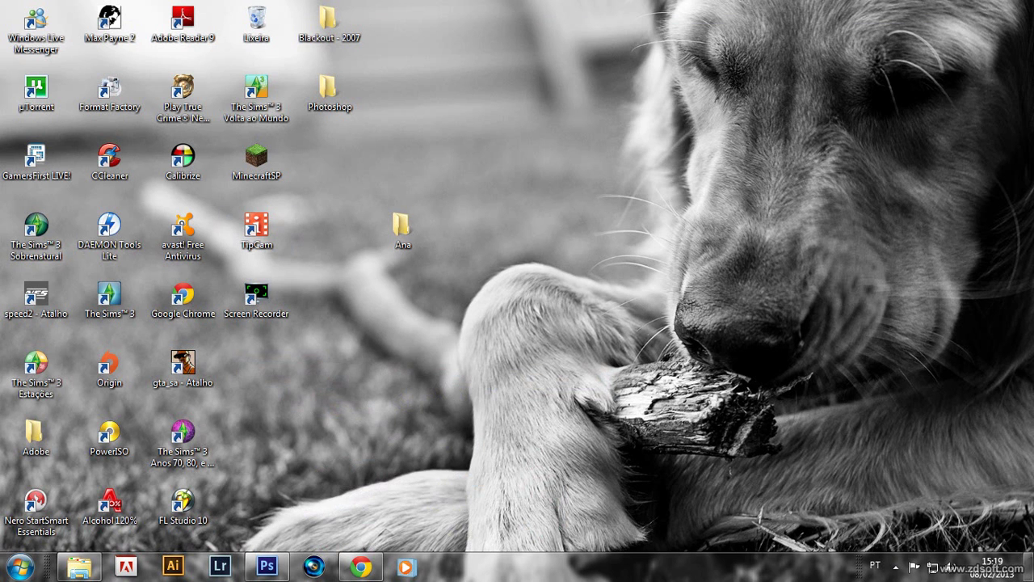
left_click(256, 298)
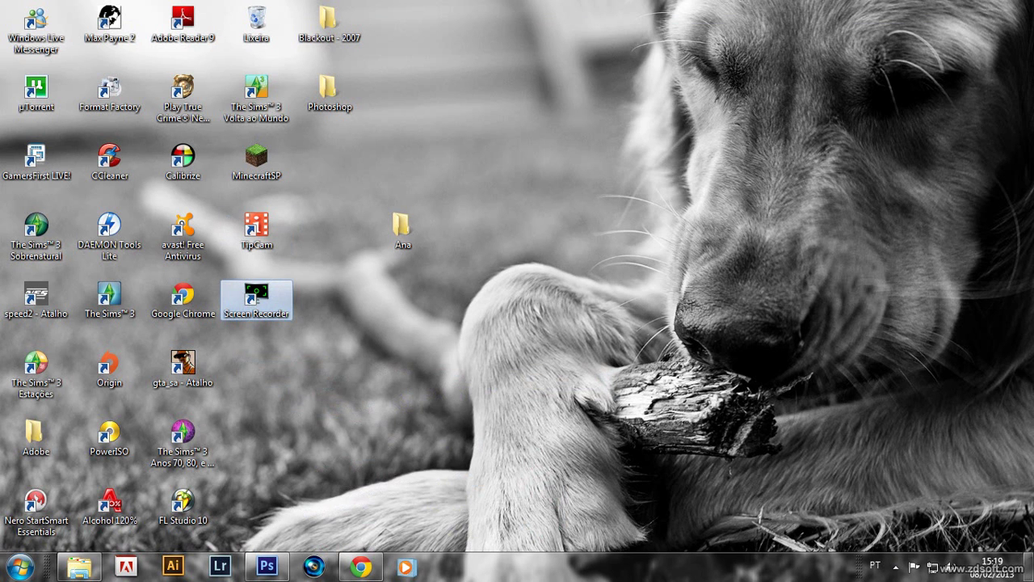